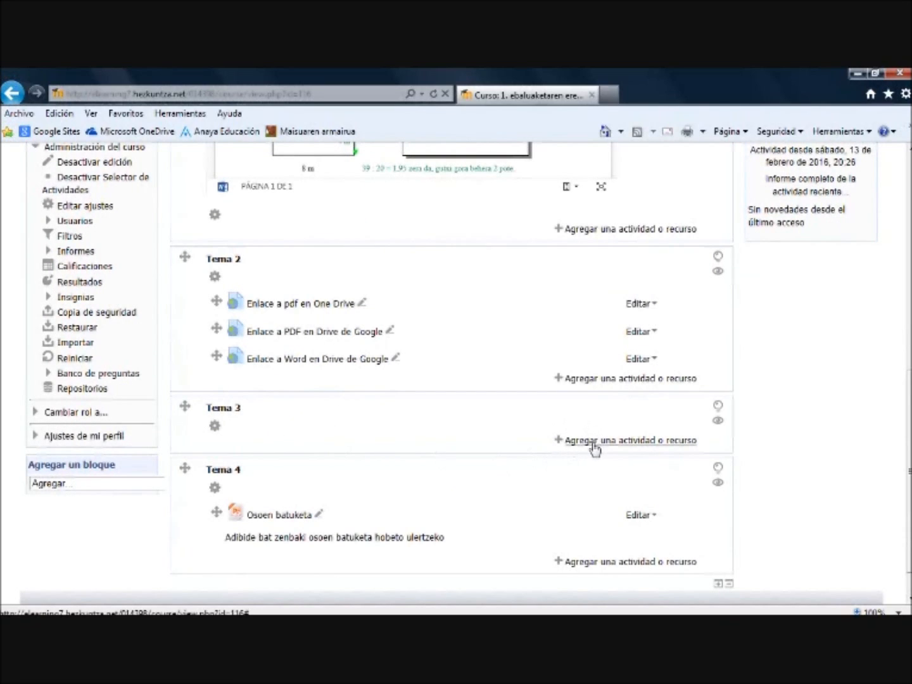
# Step: Add a new Cuestionario activity to the Tema 3 section of the course
pyautogui.click(623, 442)
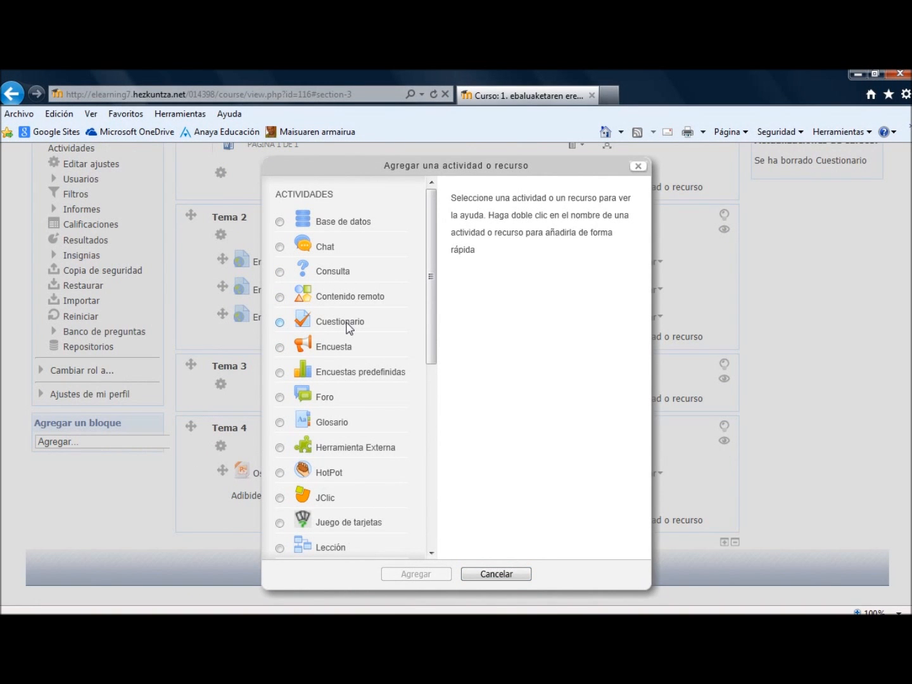
pyautogui.click(347, 328)
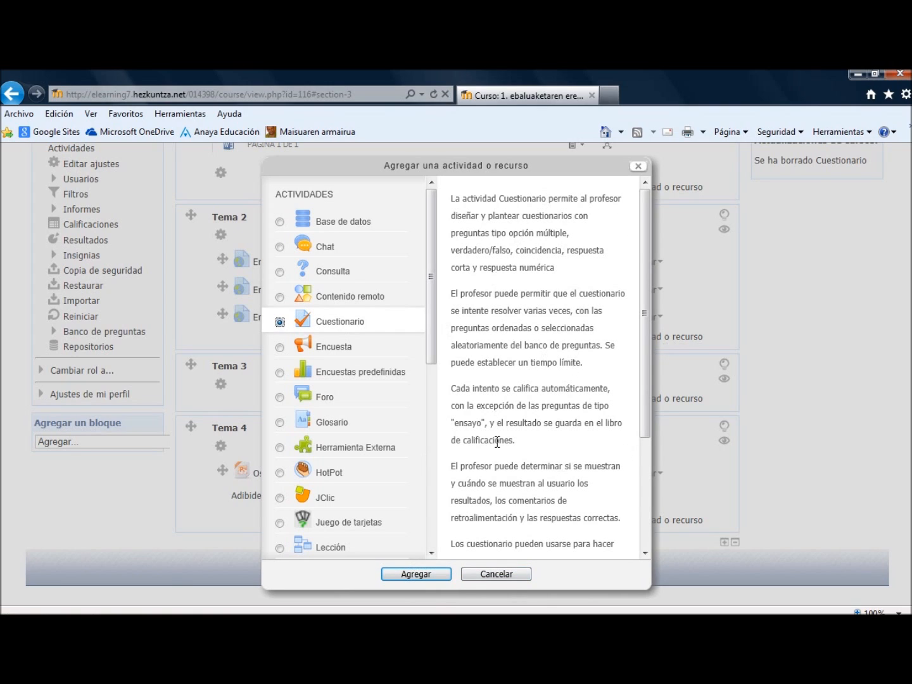
pyautogui.click(406, 574)
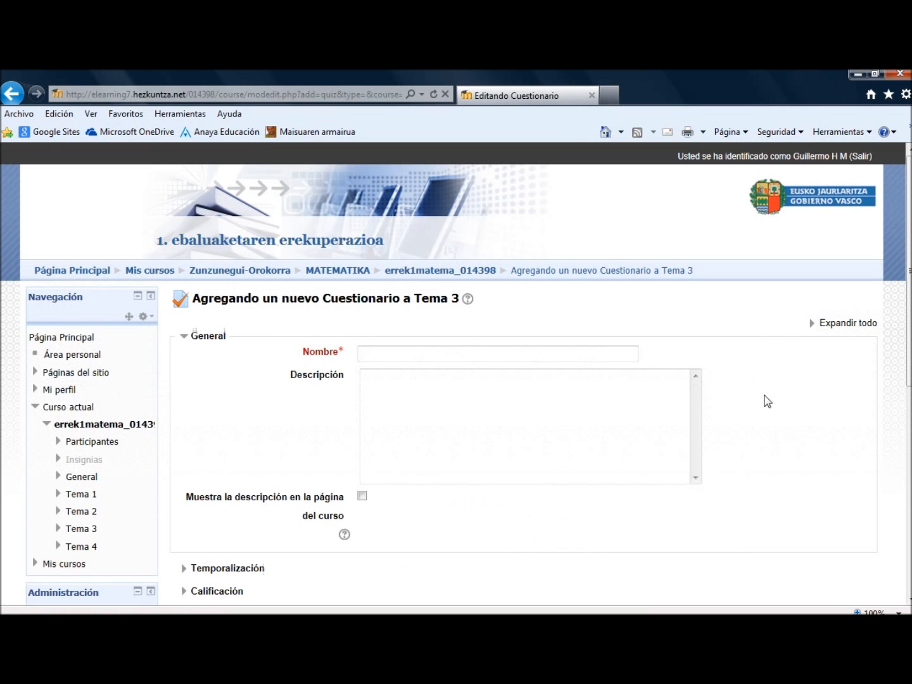
pyautogui.press('super+Tab')
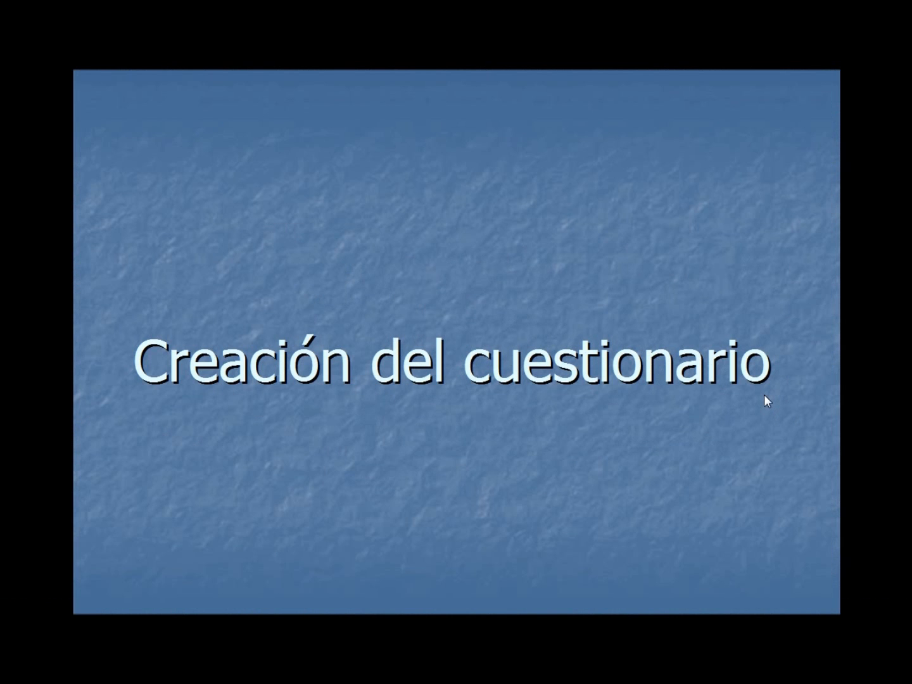
pyautogui.click(764, 395)
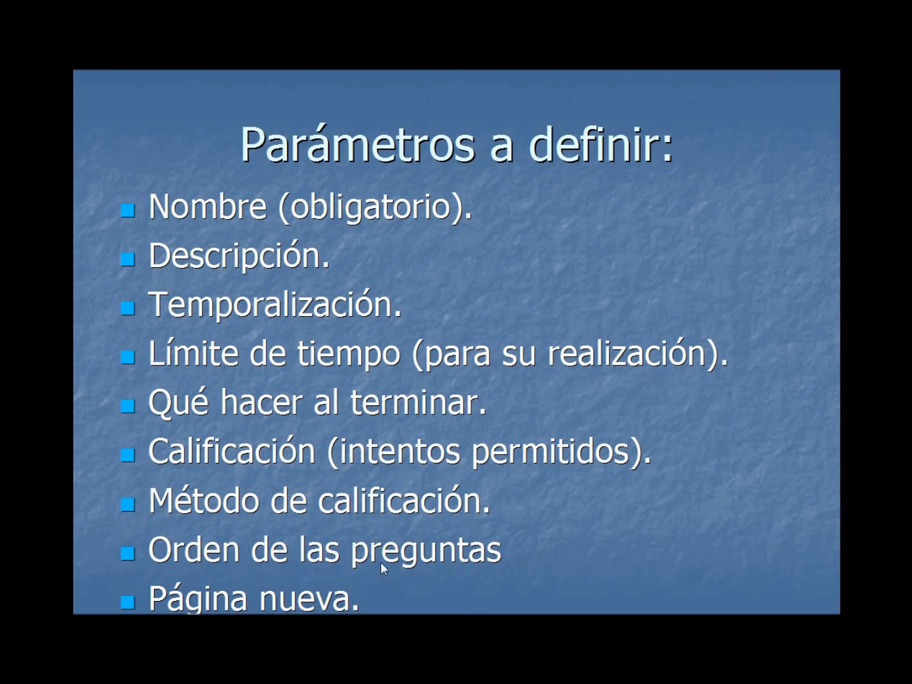
pyautogui.click(414, 561)
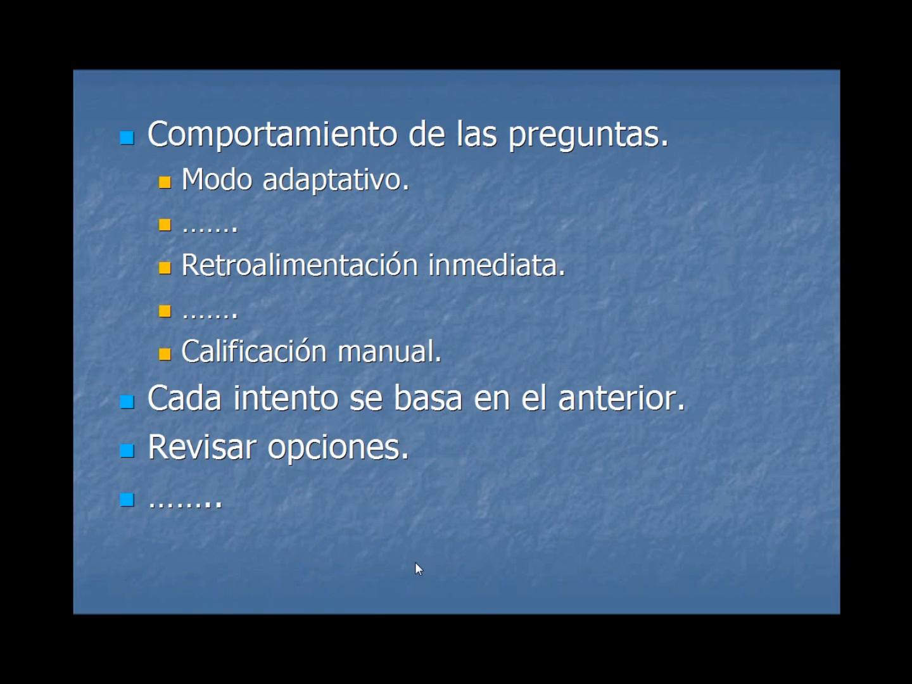
pyautogui.press('super+Tab')
pyautogui.press('super+Tab')
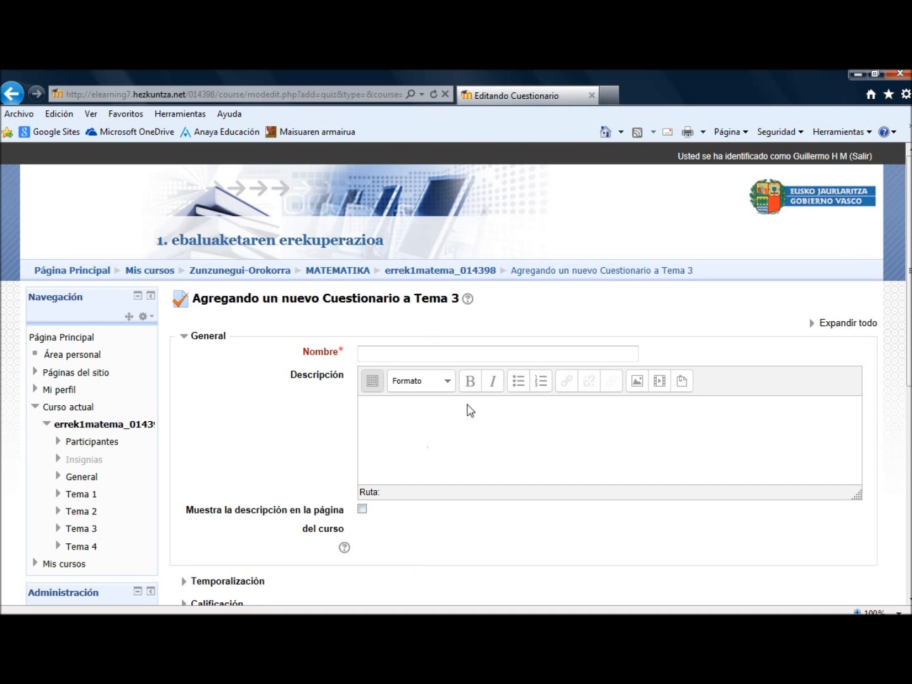
# Step: Name the new questionnaire "Multiplos y divisores"
pyautogui.click(518, 356)
pyautogui.write('Multiplo')
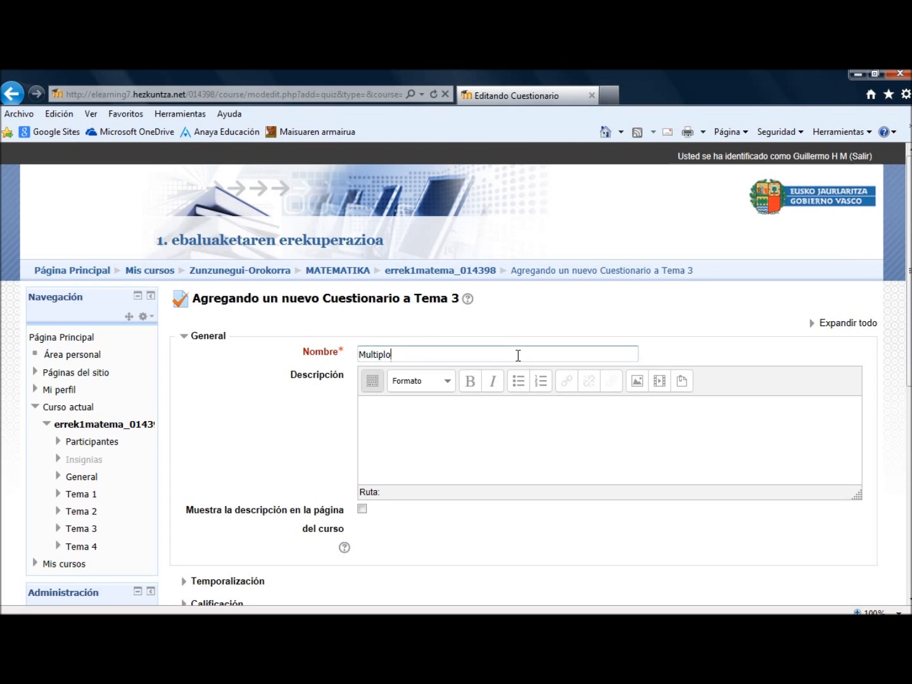
pyautogui.write('s y divisores')
# Step: Enter "En este cuestionario vamos a examinar los criterios de divisibilidad" as the questionnaire's description
pyautogui.click(529, 456)
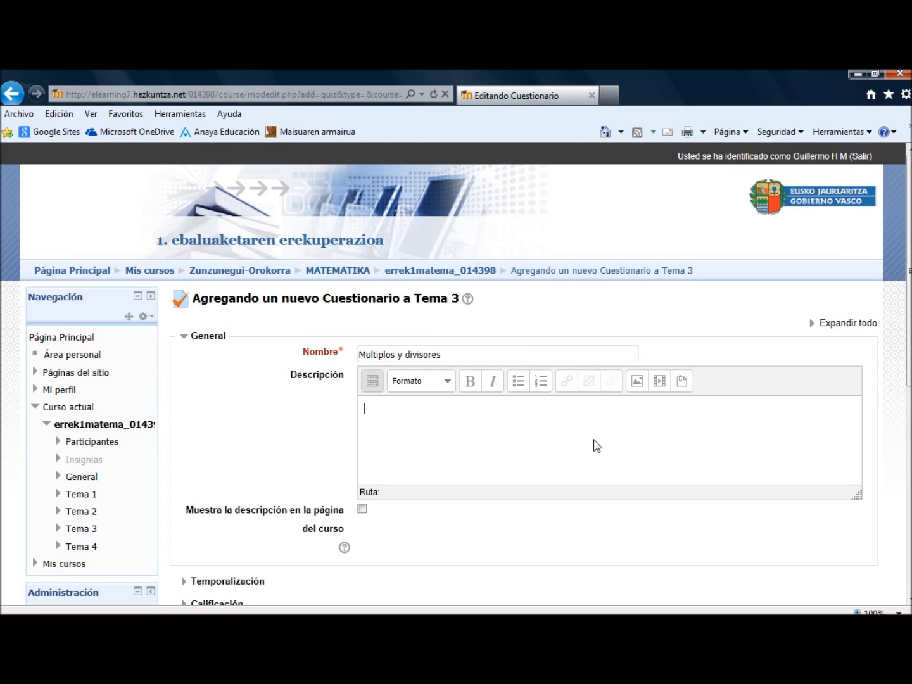
pyautogui.write('En este cuest')
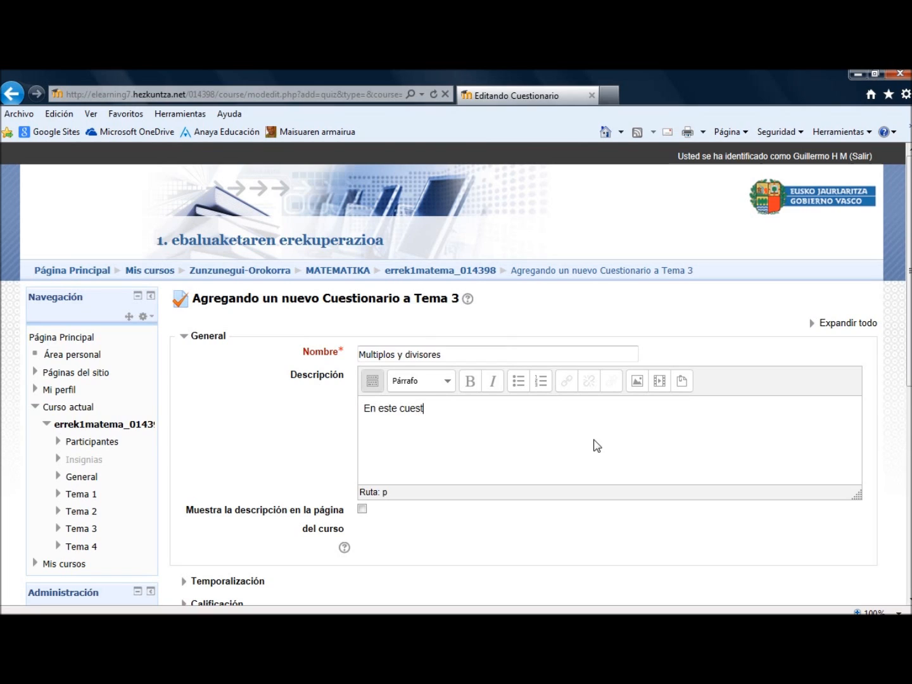
pyautogui.write('ionario vamos a ex')
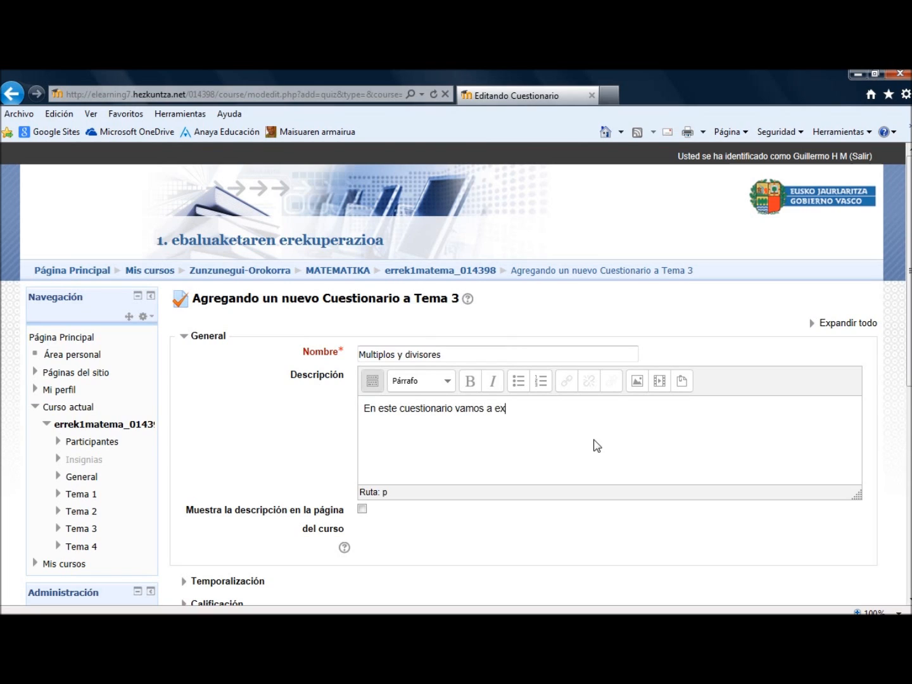
pyautogui.write('aminar los crit')
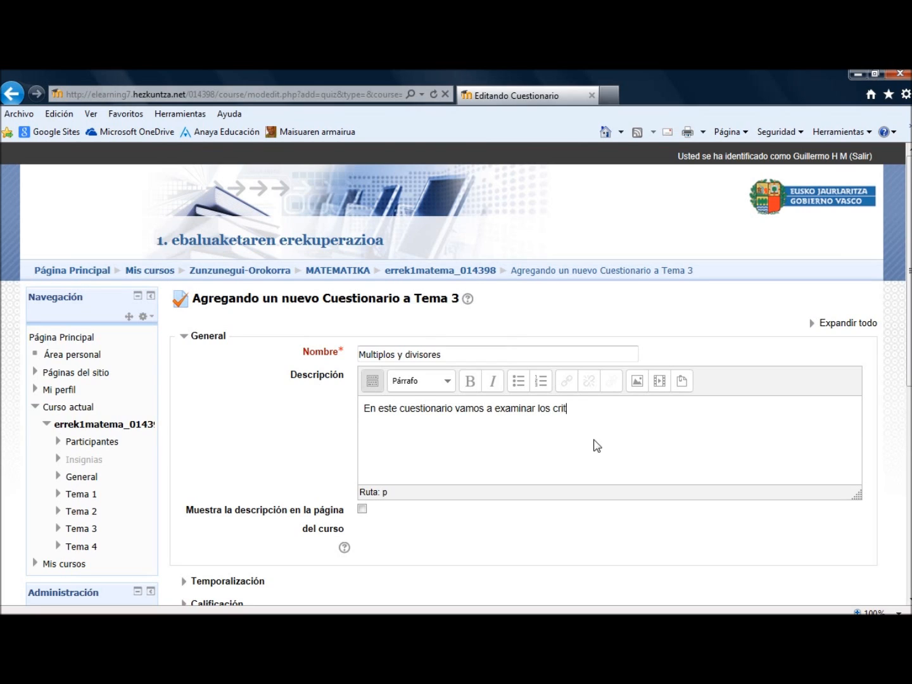
pyautogui.write('erios de divisibil')
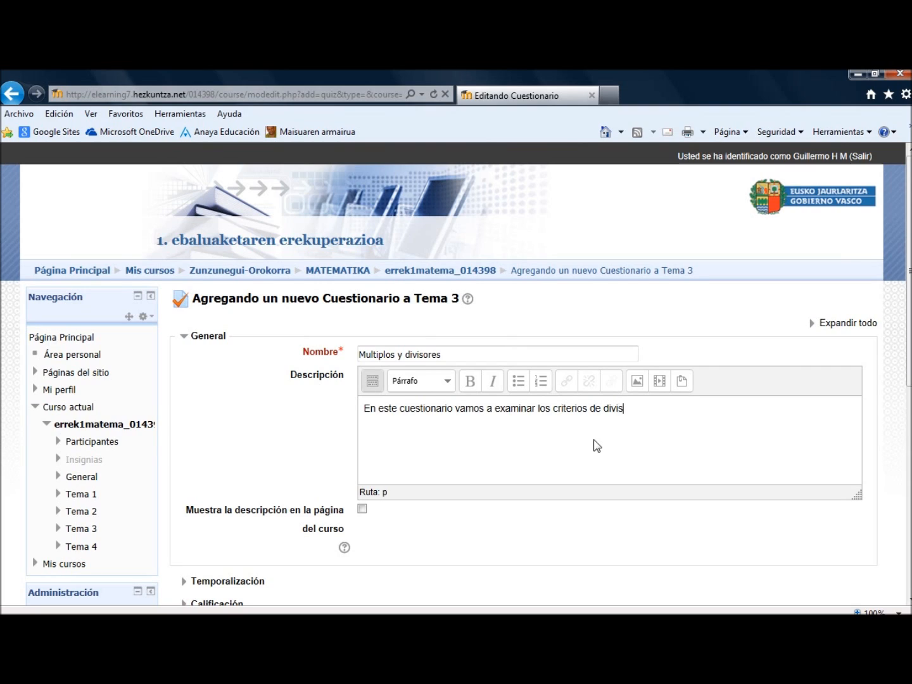
pyautogui.write('idad')
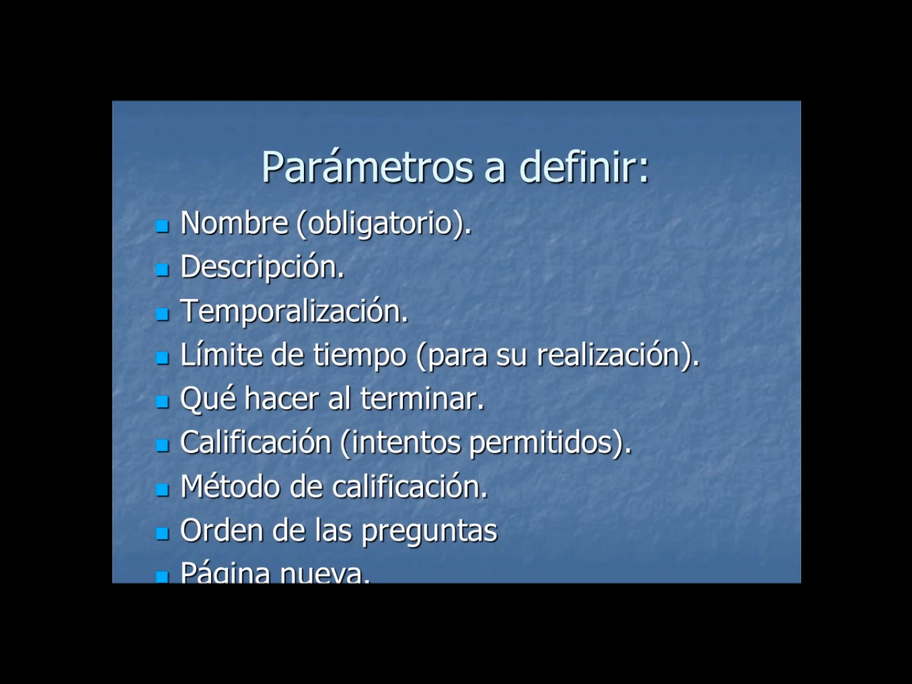
pyautogui.press('super+Tab')
pyautogui.press('super+Tab')
pyautogui.press('super+Tab')
pyautogui.press('super+Tab')
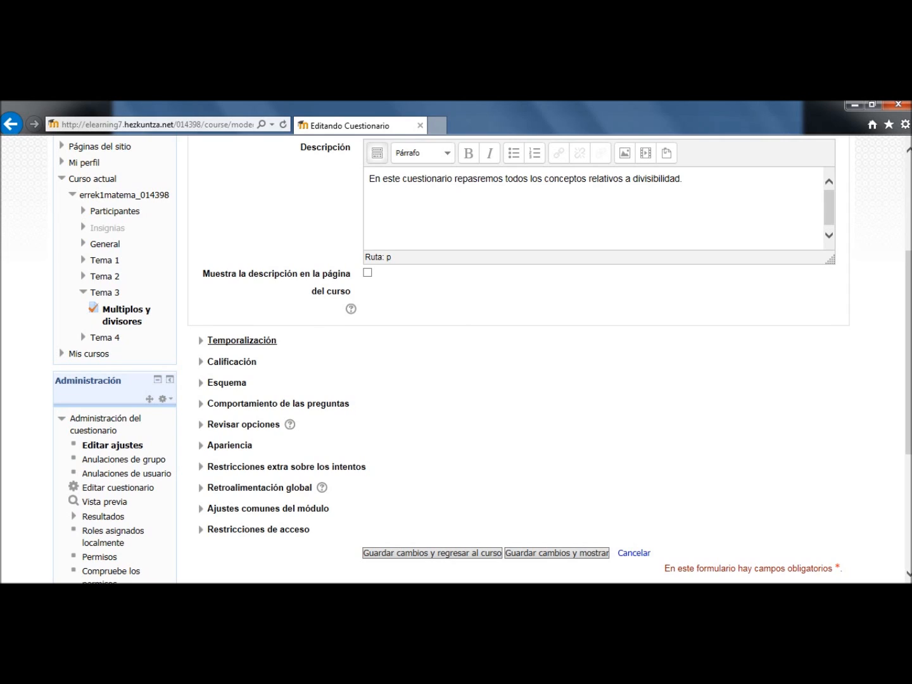
# Step: Expand the Temporalización settings and switch the opening date, closing date and time limit each off and on again
pyautogui.click(242, 340)
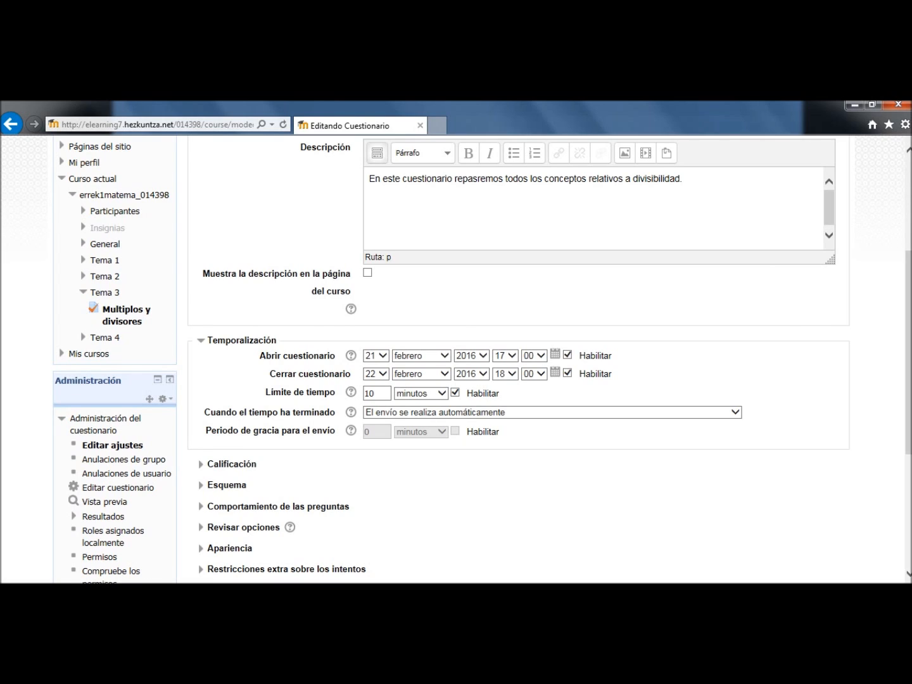
pyautogui.click(568, 355)
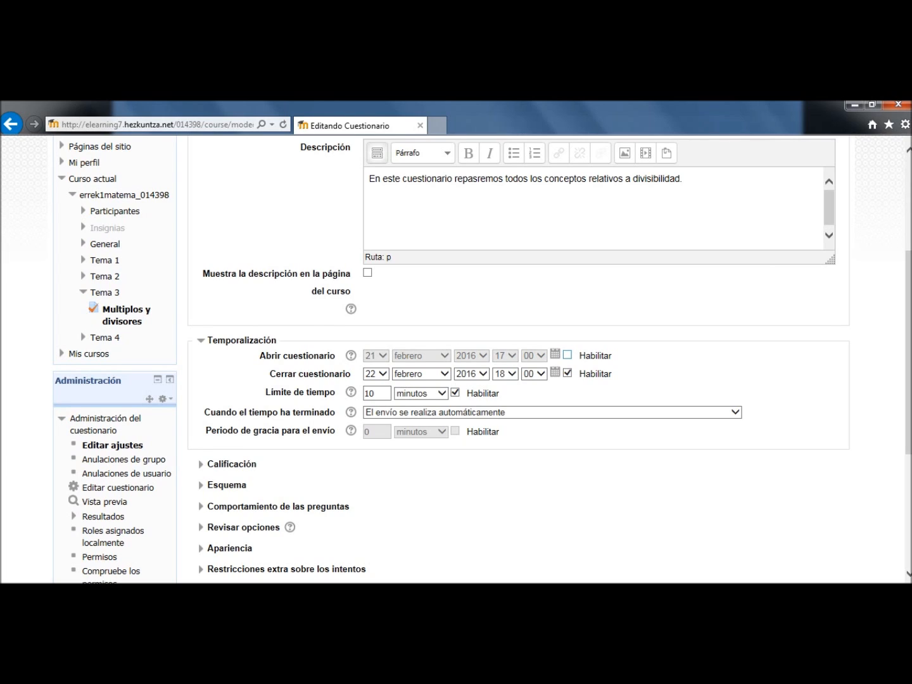
pyautogui.click(567, 355)
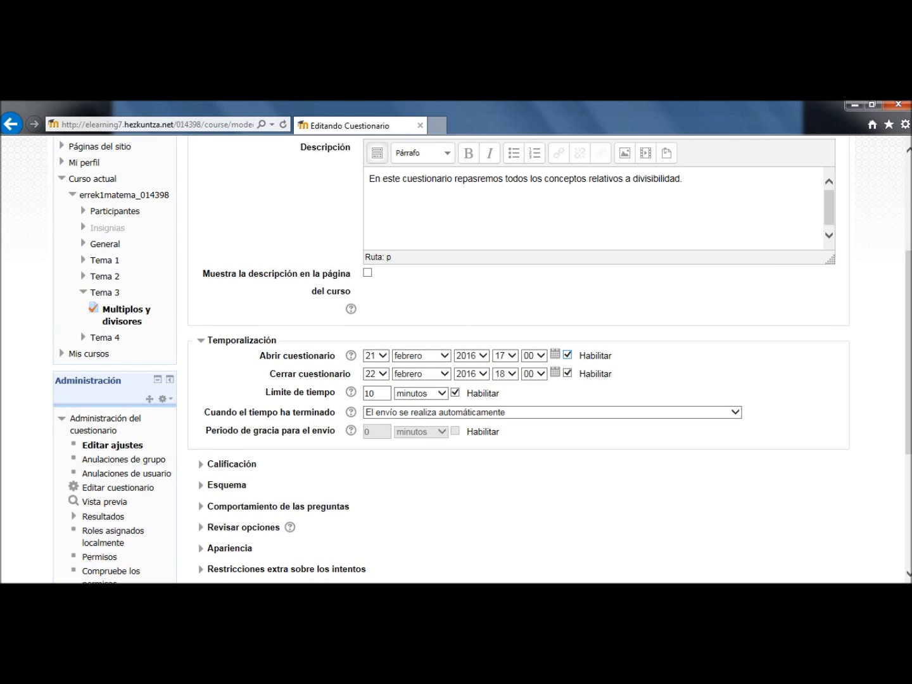
pyautogui.click(567, 373)
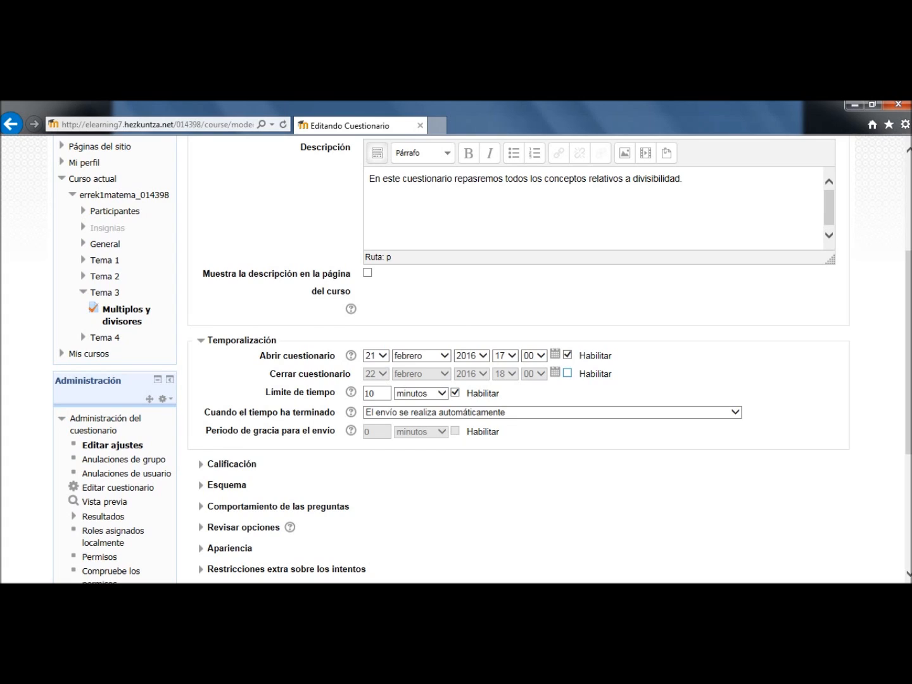
pyautogui.click(567, 374)
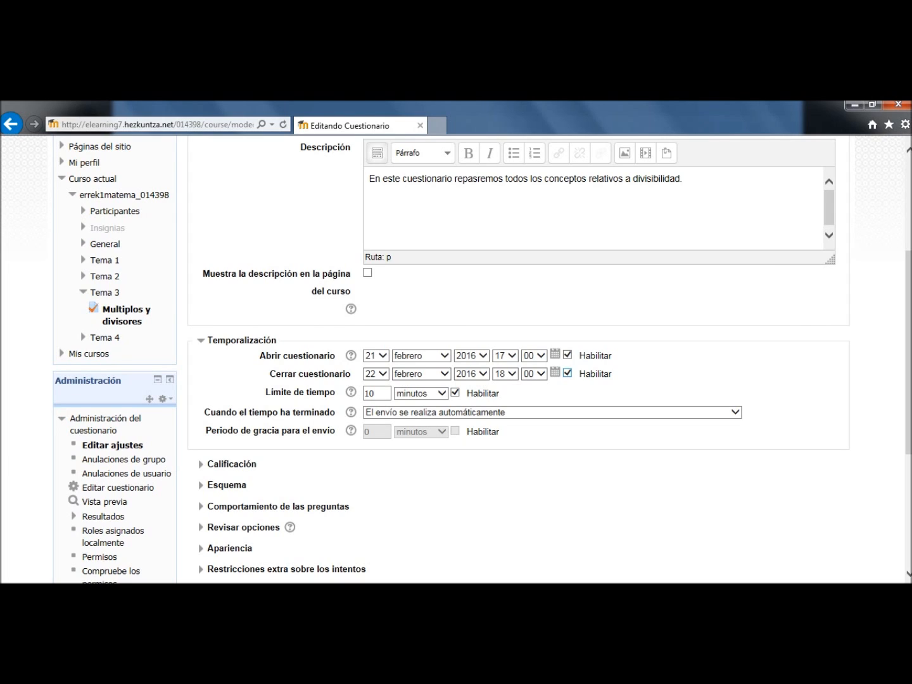
pyautogui.click(456, 392)
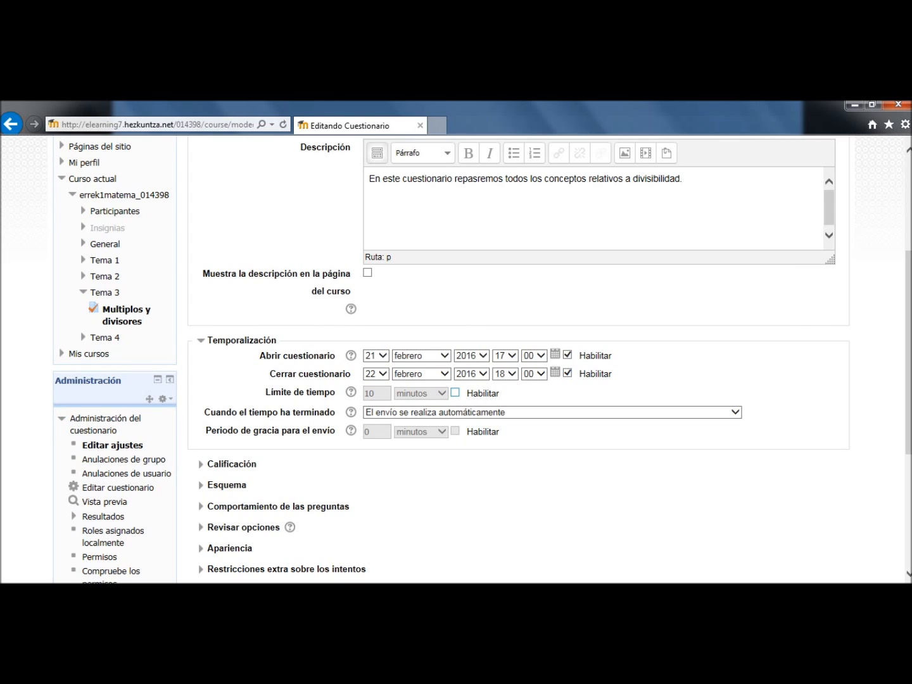
pyautogui.click(455, 393)
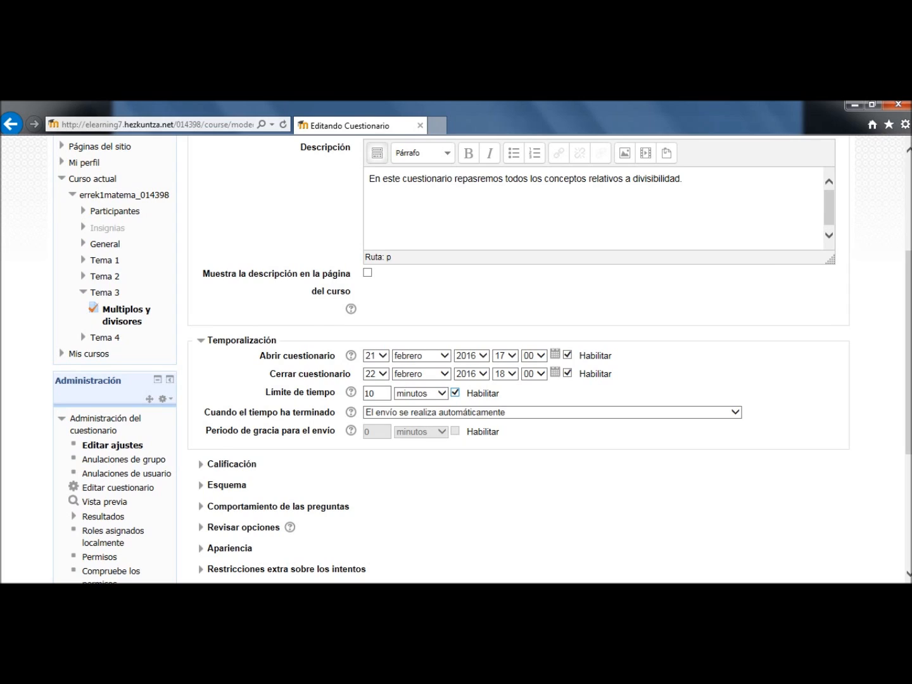
# Step: Choose "El envío se realiza automáticamente" as the action for when the questionnaire's time has ended
pyautogui.click(551, 413)
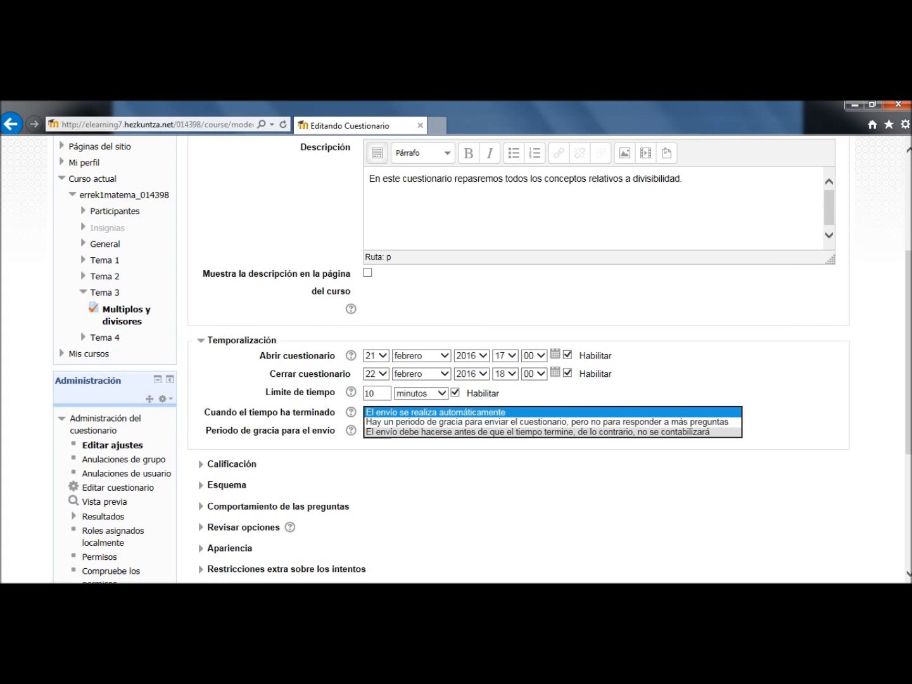
pyautogui.click(436, 413)
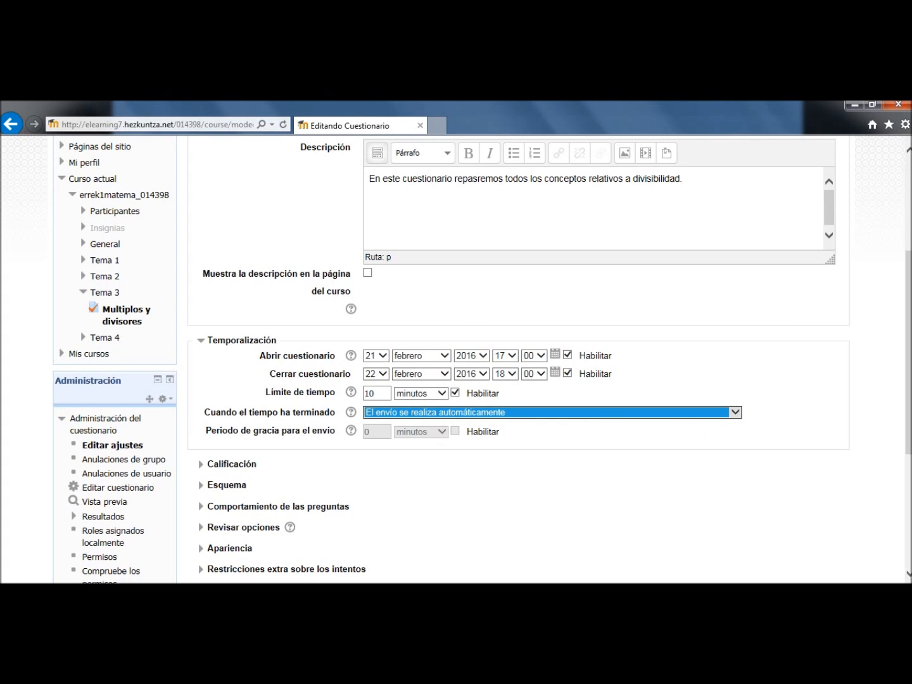
pyautogui.click(709, 433)
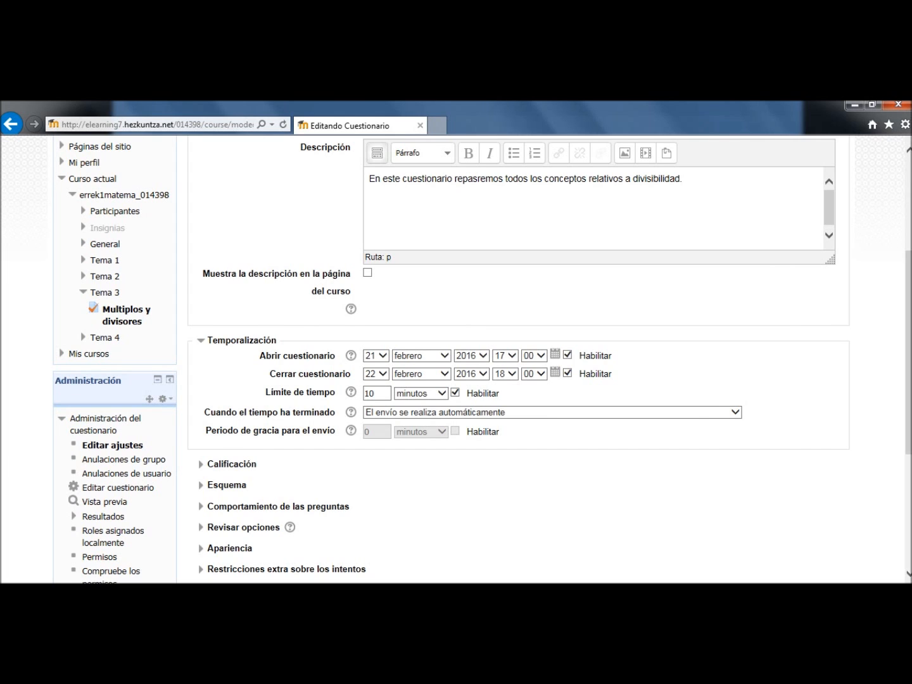
# Step: Expand the Calificación settings and select "Sin categorizar" as the grade category
pyautogui.click(231, 464)
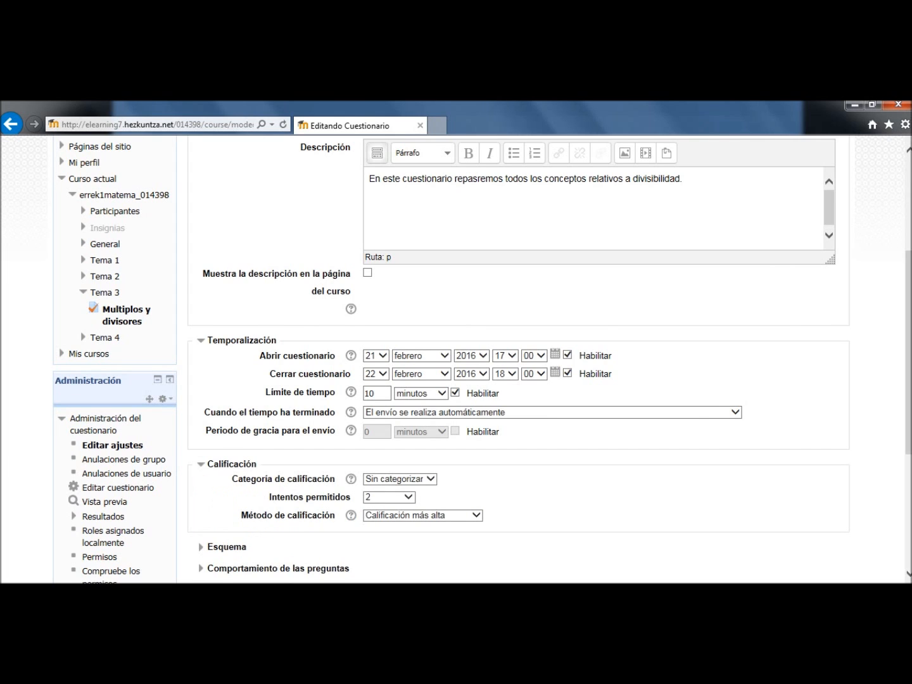
pyautogui.scroll(-2, 288, 519)
pyautogui.scroll(-1, 288, 519)
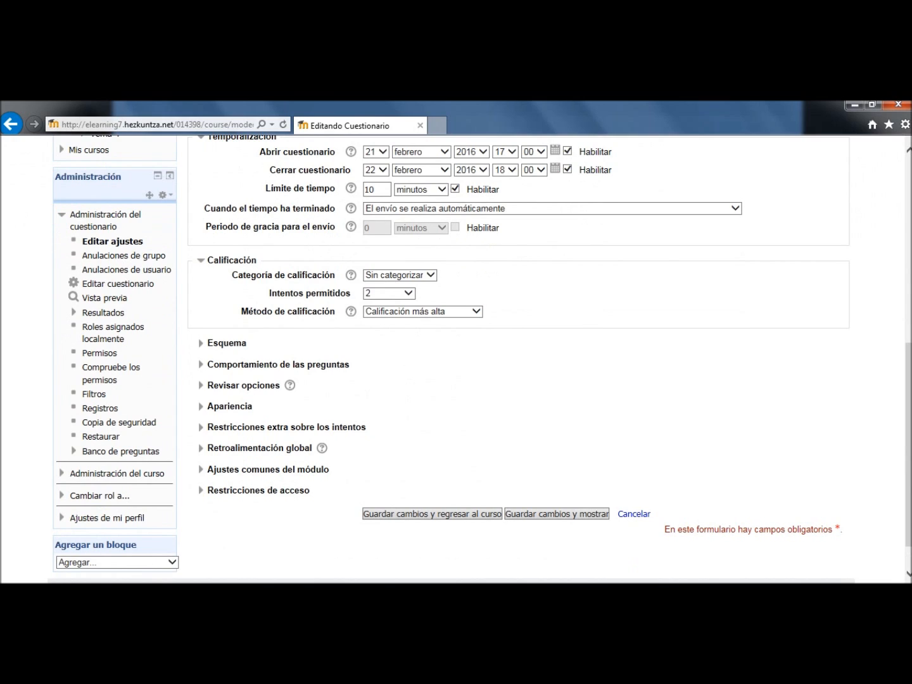
pyautogui.click(430, 276)
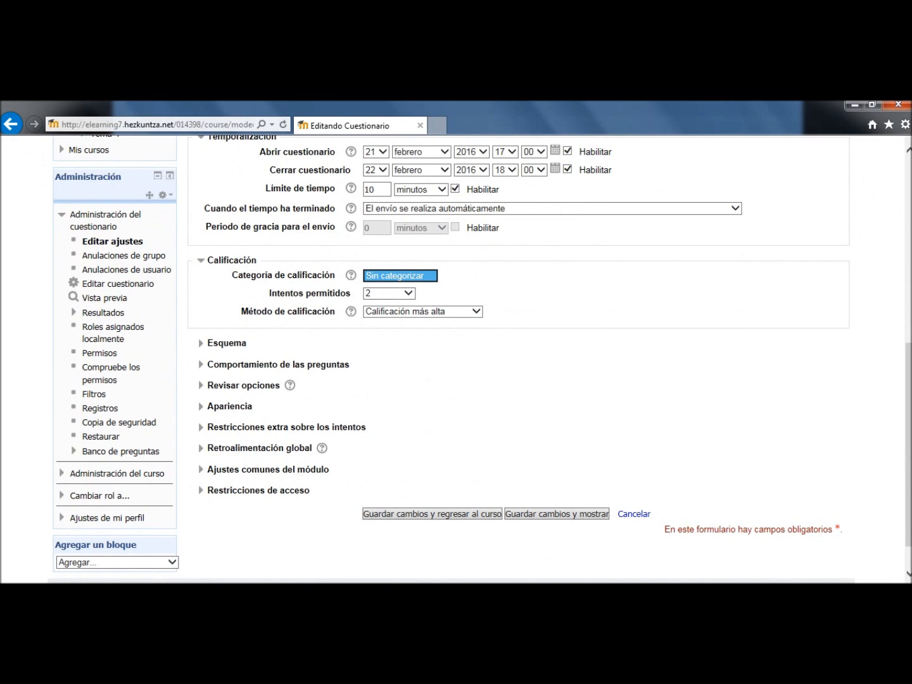
pyautogui.click(430, 276)
pyautogui.click(539, 286)
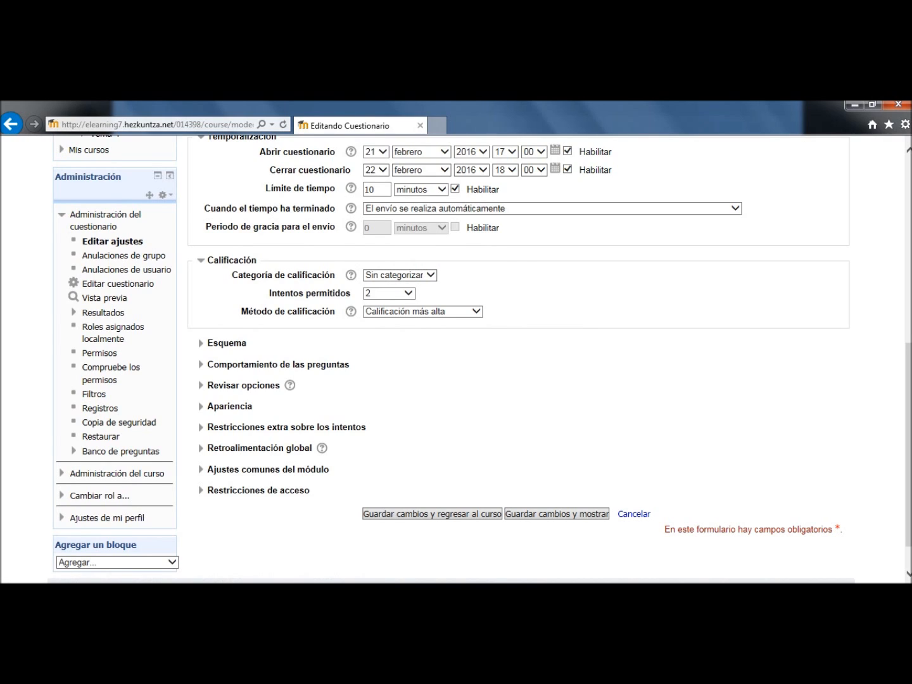
# Step: Set the permitted attempts to 2 and the grading method to "Calificación más alta"
pyautogui.click(408, 293)
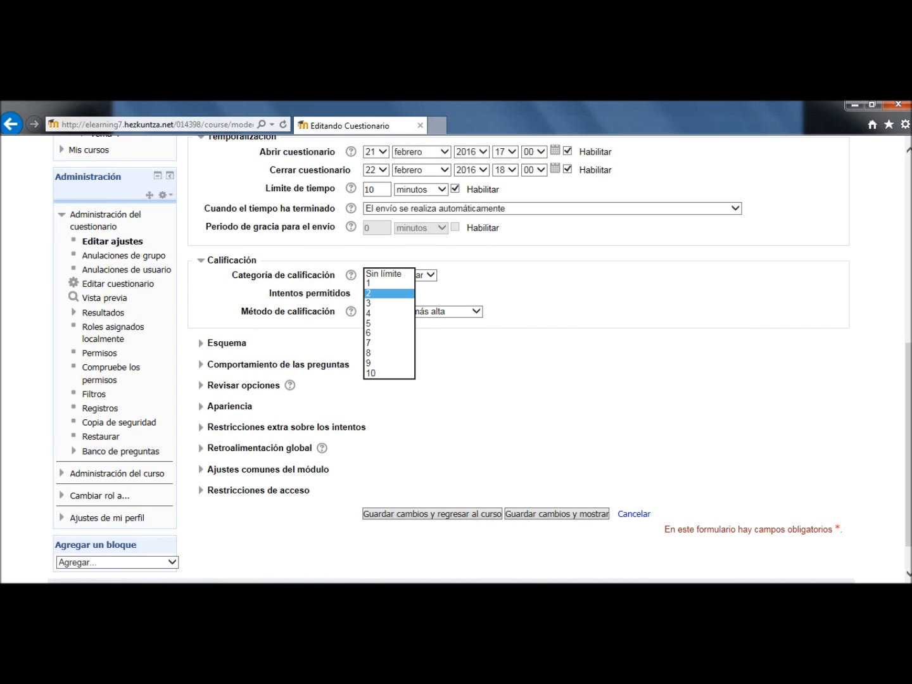
pyautogui.click(389, 294)
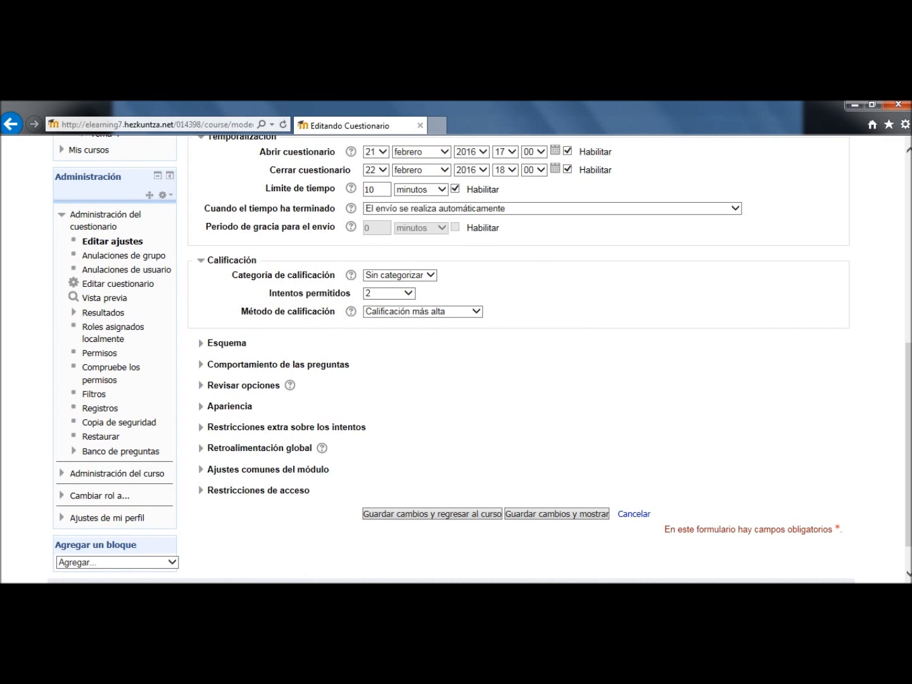
pyautogui.click(423, 312)
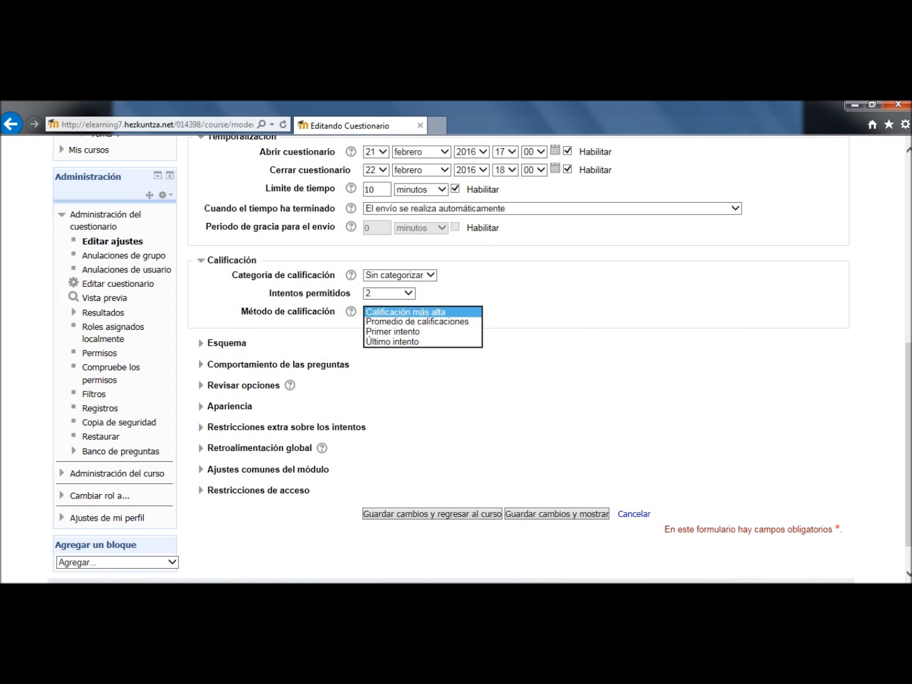
pyautogui.click(407, 313)
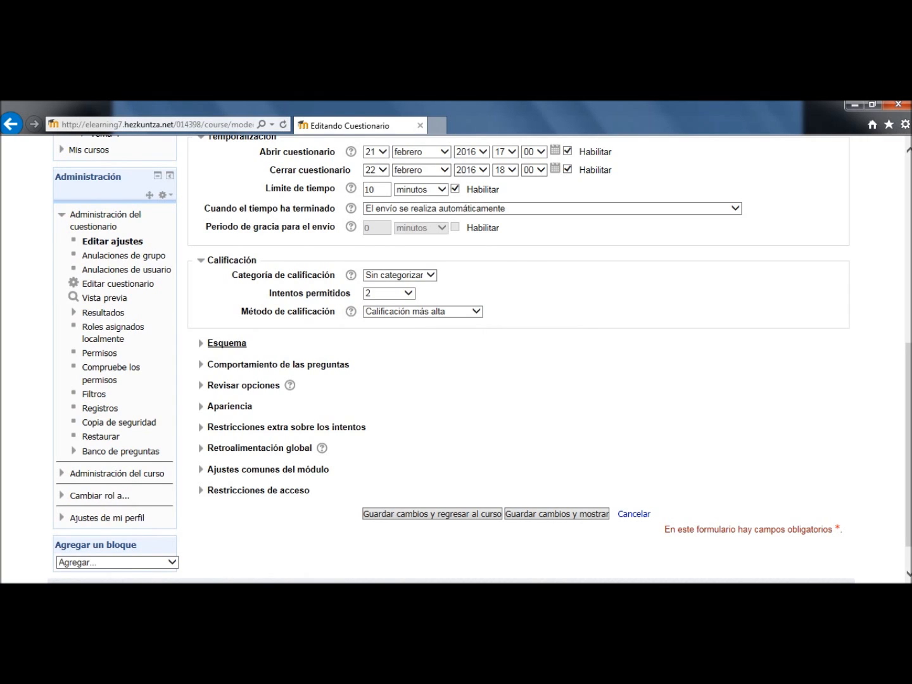
# Step: Expand the Esquema settings and set the question order to "Presentadas al azar" with a new page for "Cada pregunta"
pyautogui.click(226, 343)
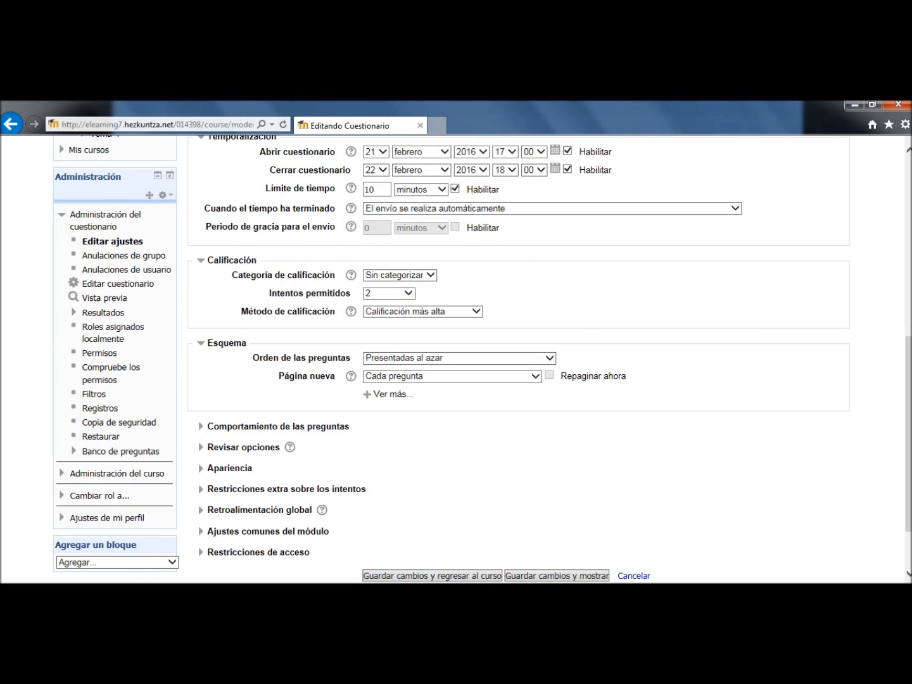
pyautogui.click(550, 358)
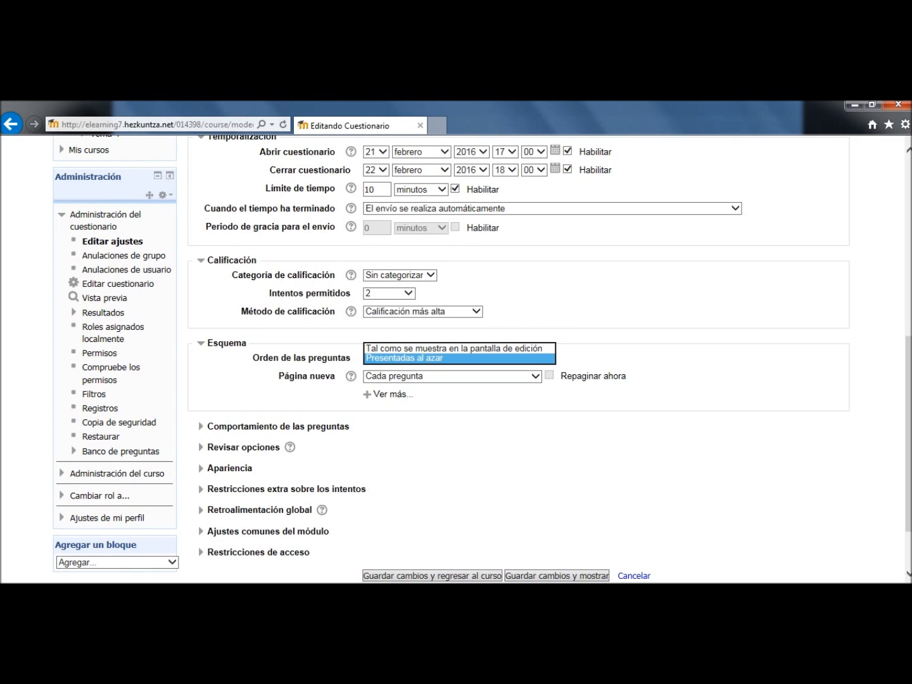
pyautogui.click(406, 358)
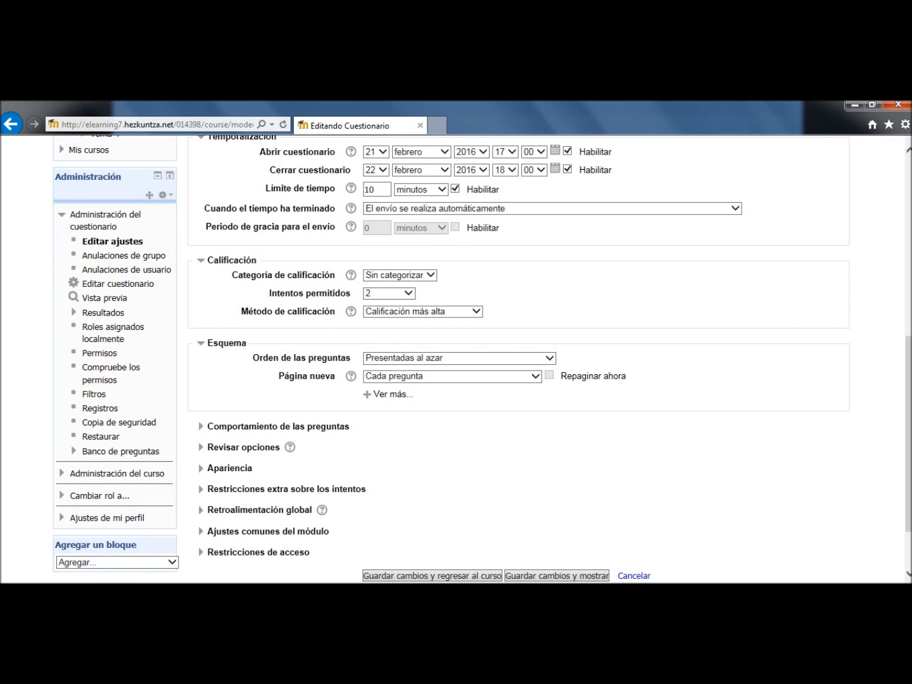
pyautogui.click(535, 376)
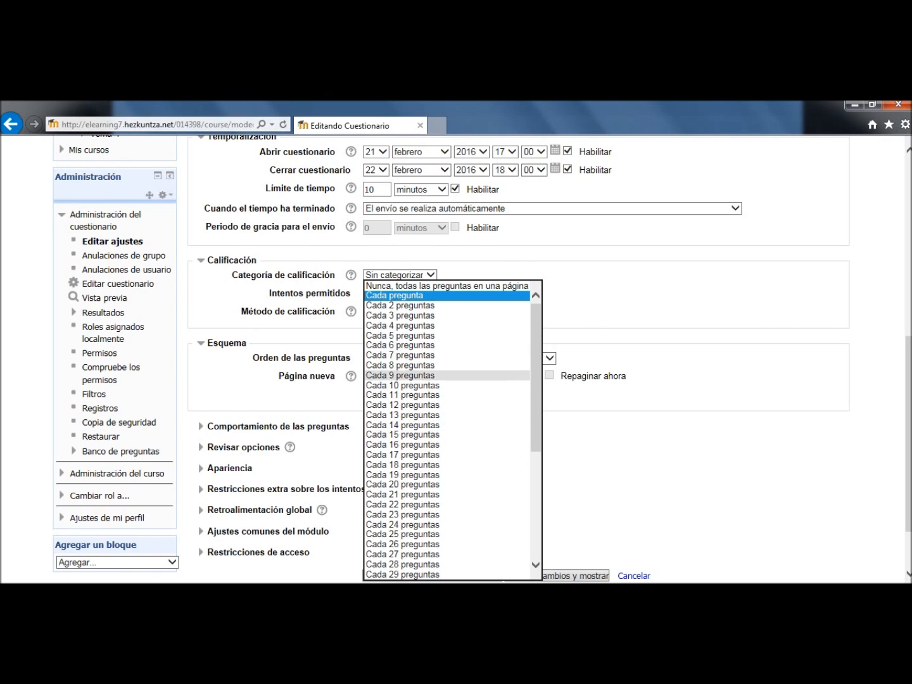
pyautogui.click(395, 295)
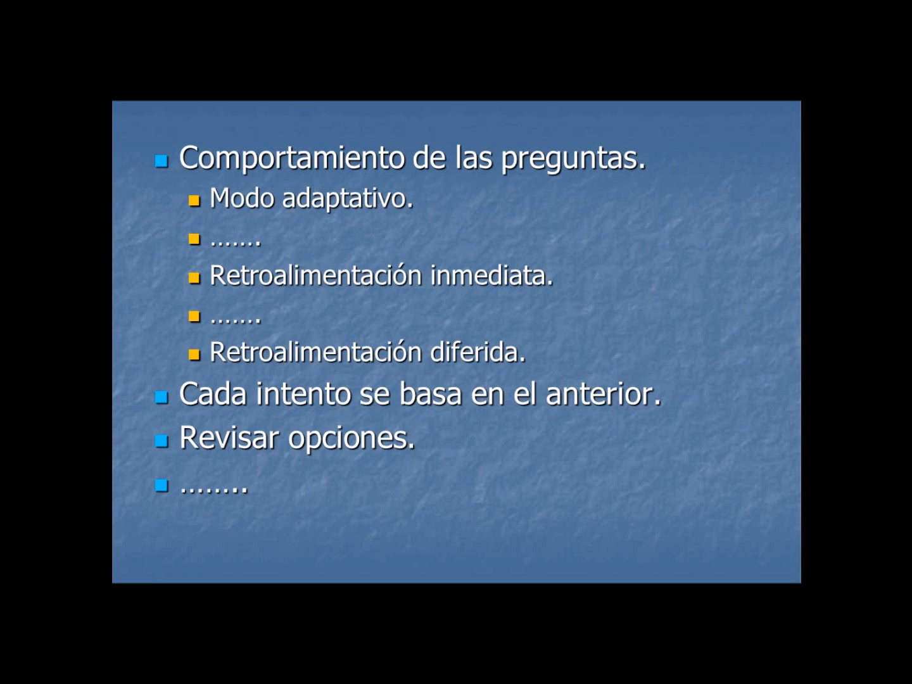
# Step: Return to the questionnaire form in the browser and try "Retroalimentación diferida" before choosing "Retroalimentación inmediata" as the question behaviour
pyautogui.press('super+Tab')
pyautogui.press('super+Tab')
pyautogui.press('super+Tab')
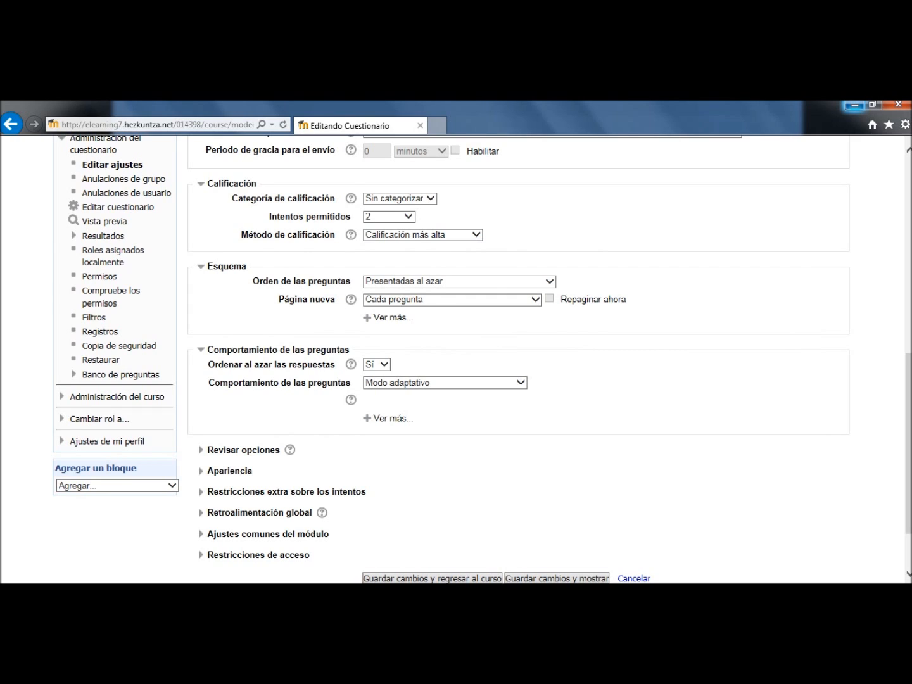
pyautogui.click(521, 384)
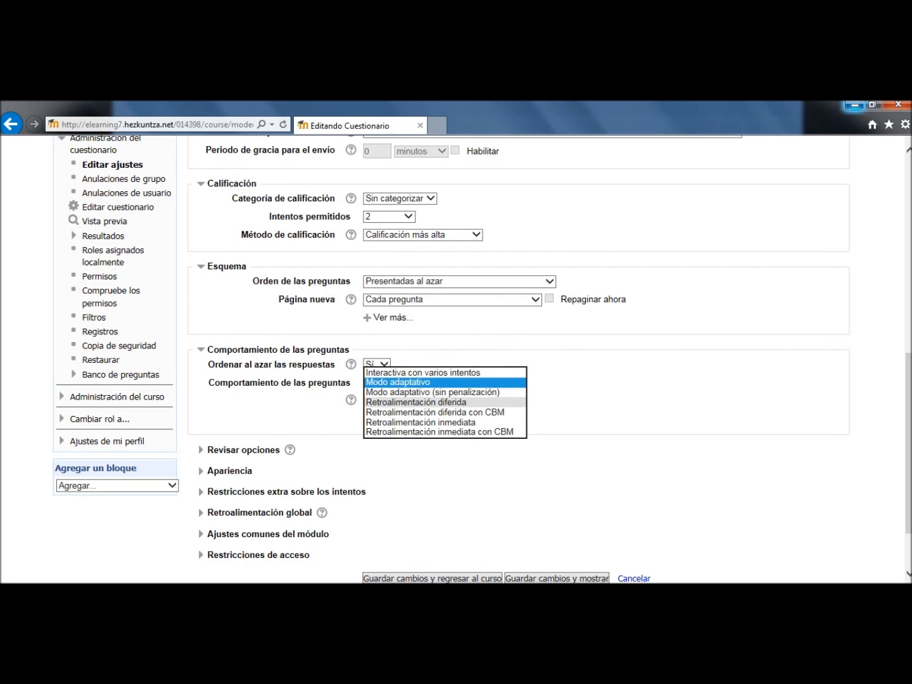
pyautogui.click(415, 402)
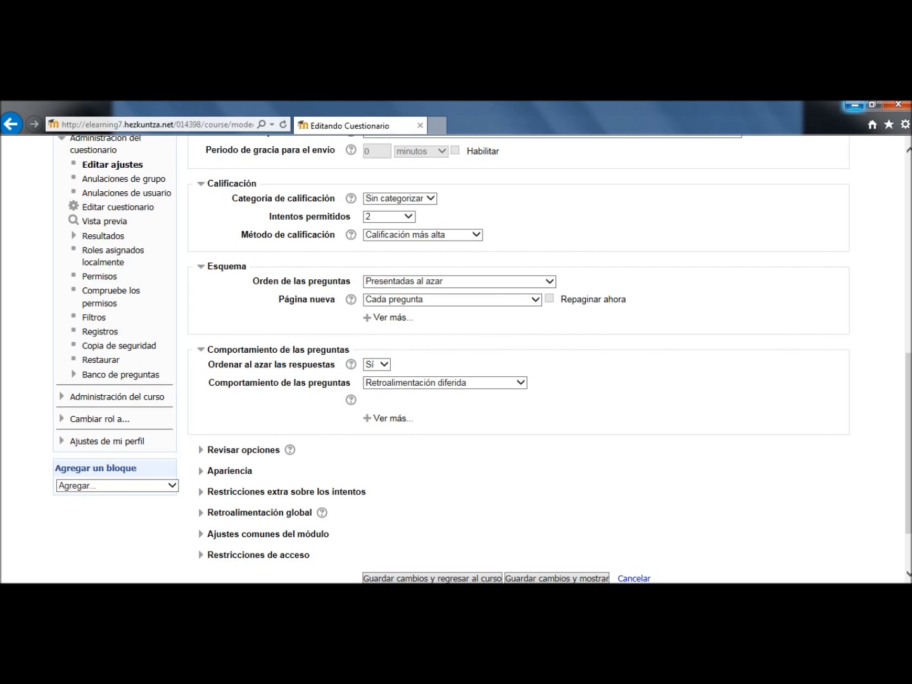
pyautogui.click(521, 383)
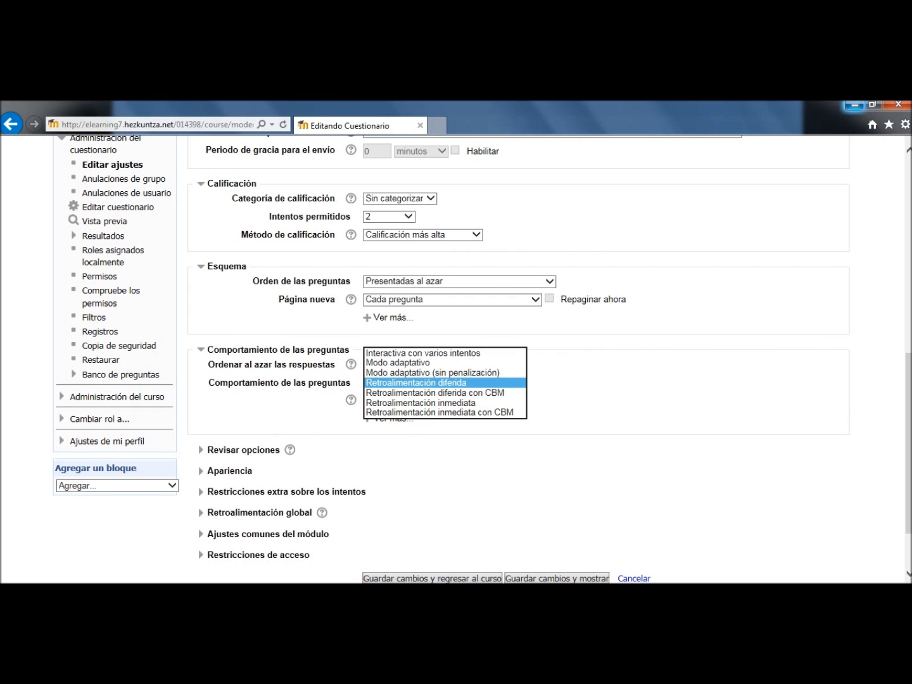
pyautogui.click(421, 403)
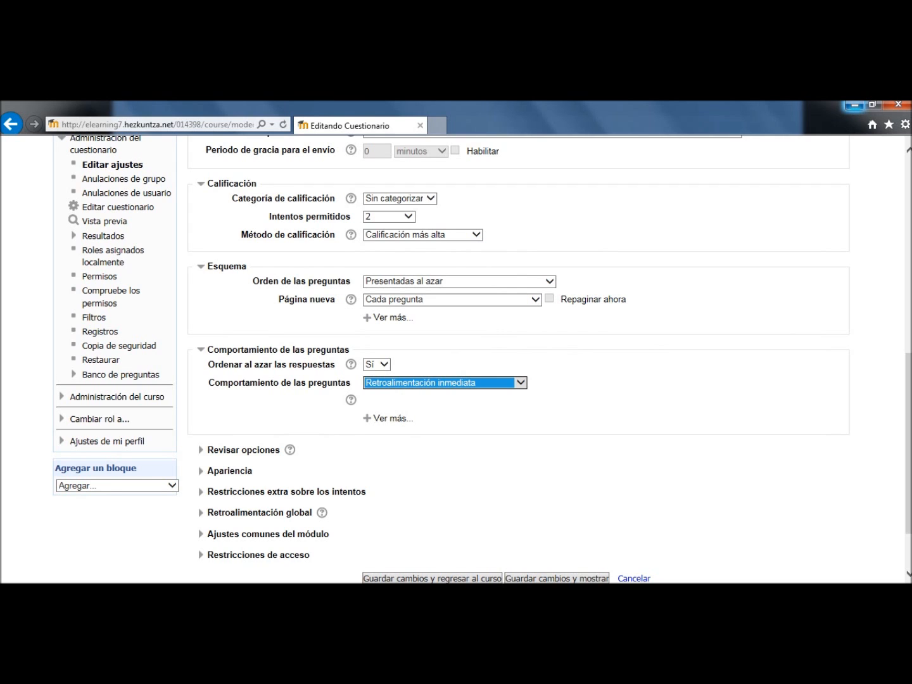
# Step: Examine the Revisar opciones, Apariencia and Restricciones extra sobre los intentos settings, collapsing each section again
pyautogui.click(243, 450)
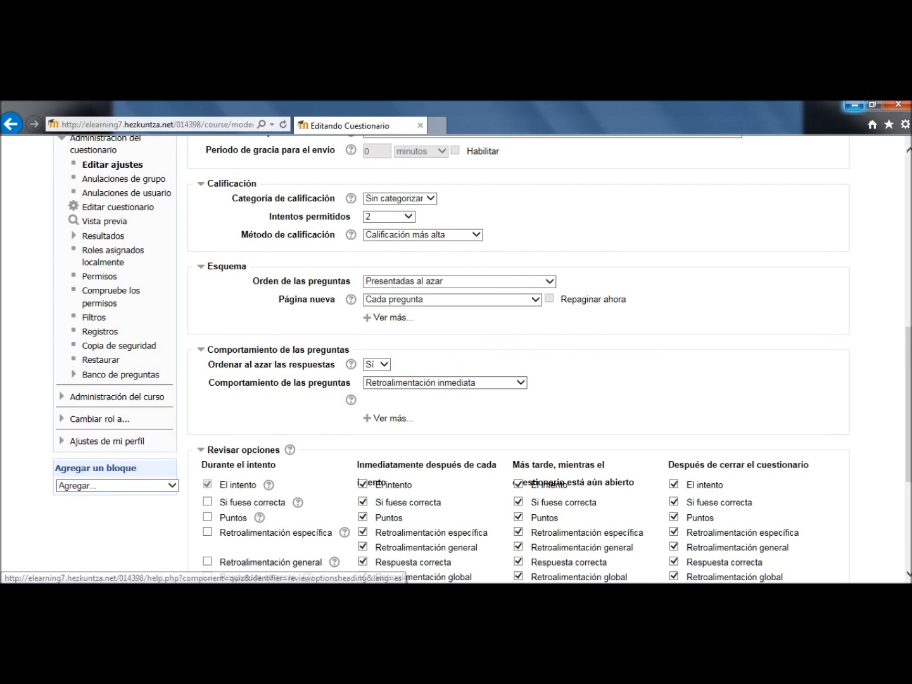
pyautogui.scroll(-1, 456, 355)
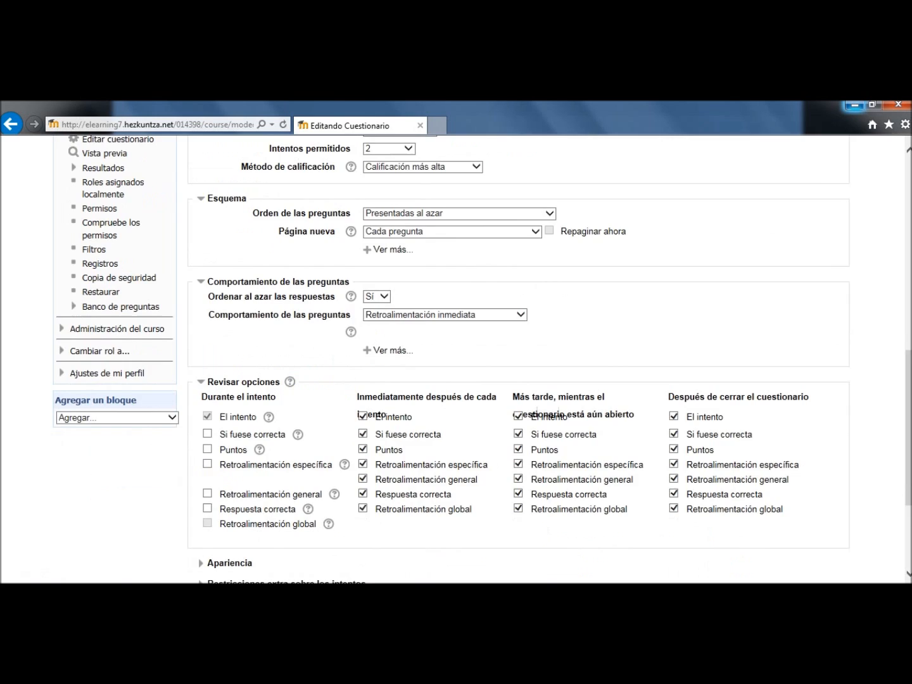
pyautogui.scroll(-2, 456, 355)
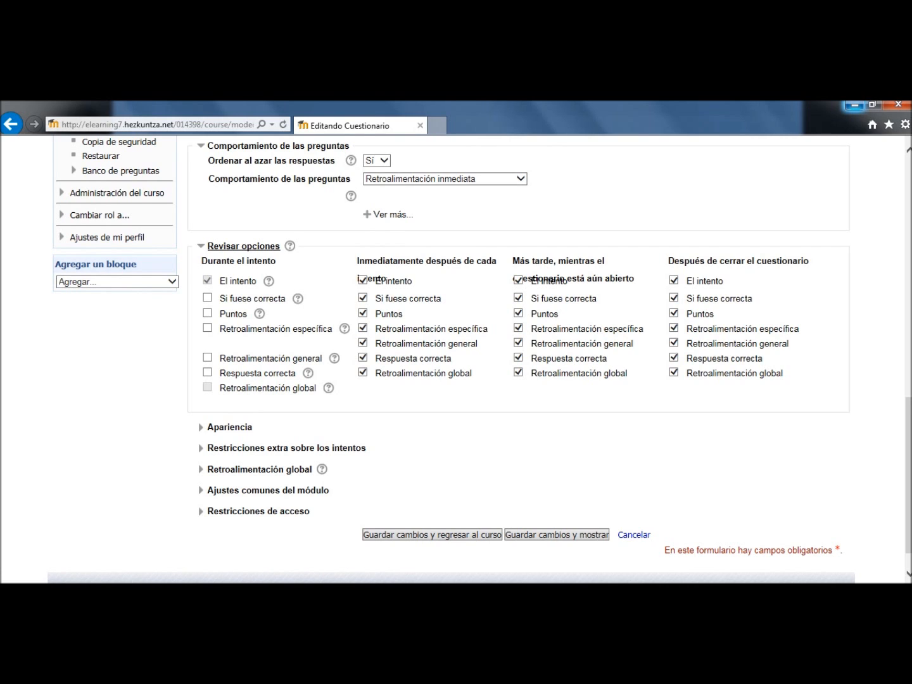
pyautogui.click(242, 247)
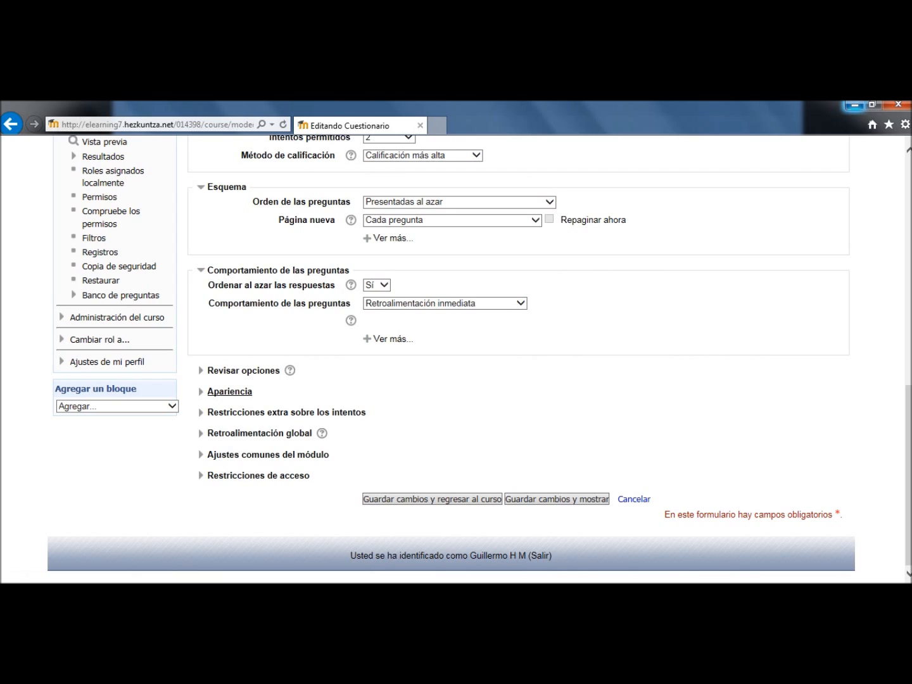
pyautogui.click(230, 391)
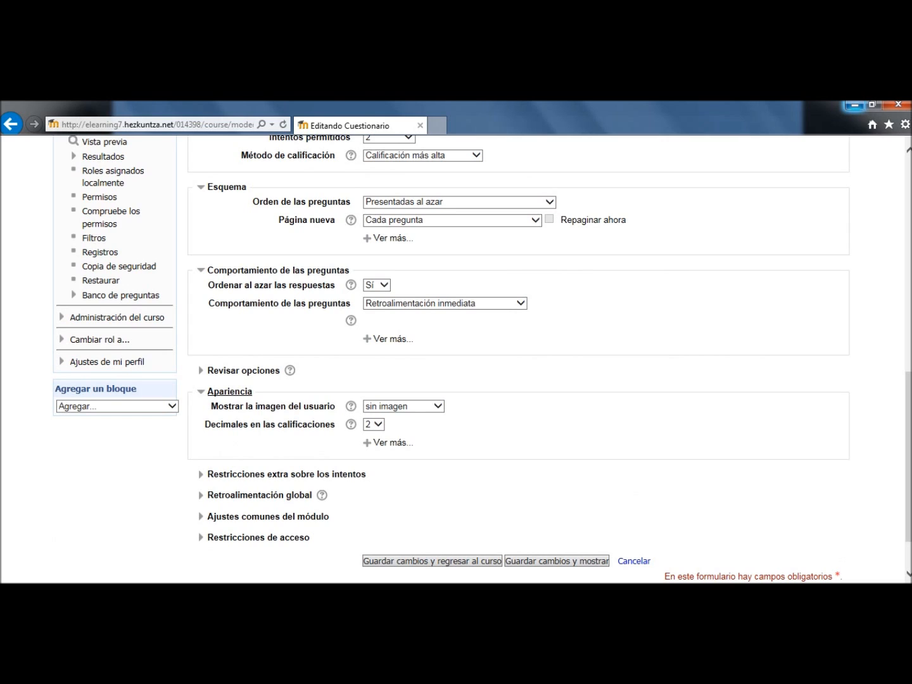
pyautogui.click(229, 391)
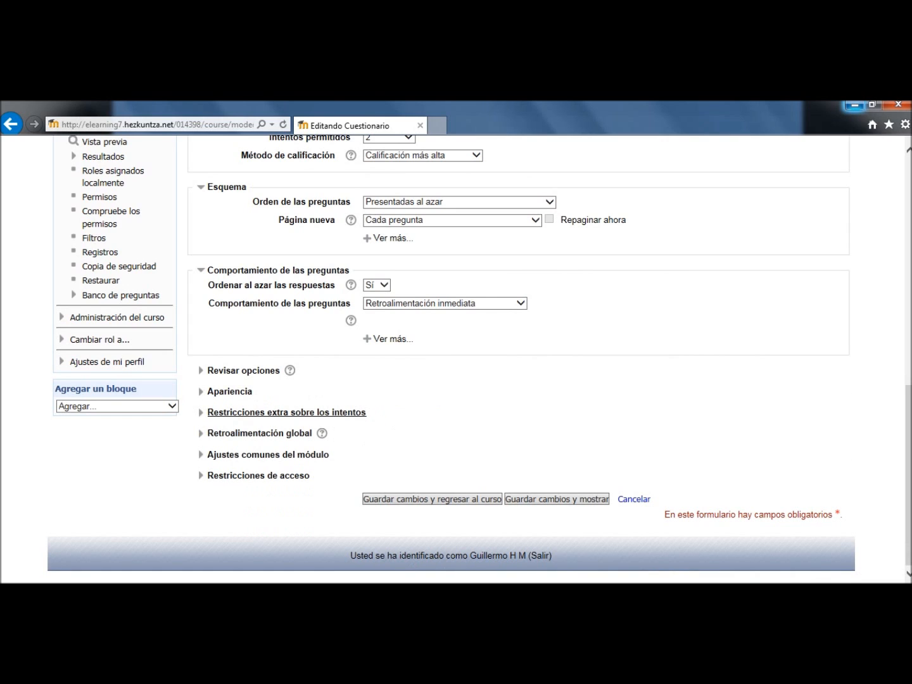
pyautogui.click(286, 412)
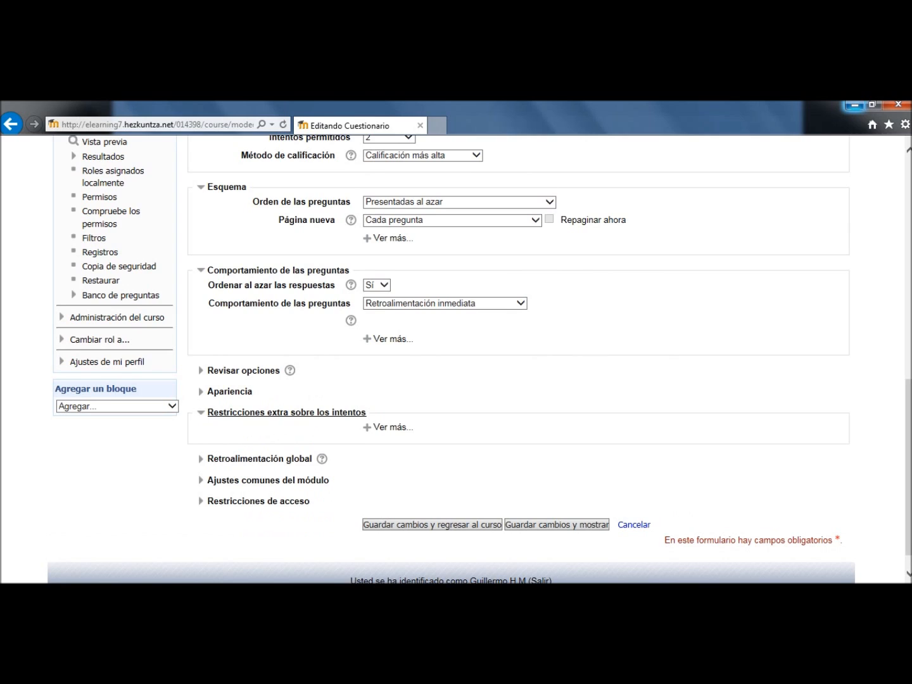
pyautogui.click(287, 414)
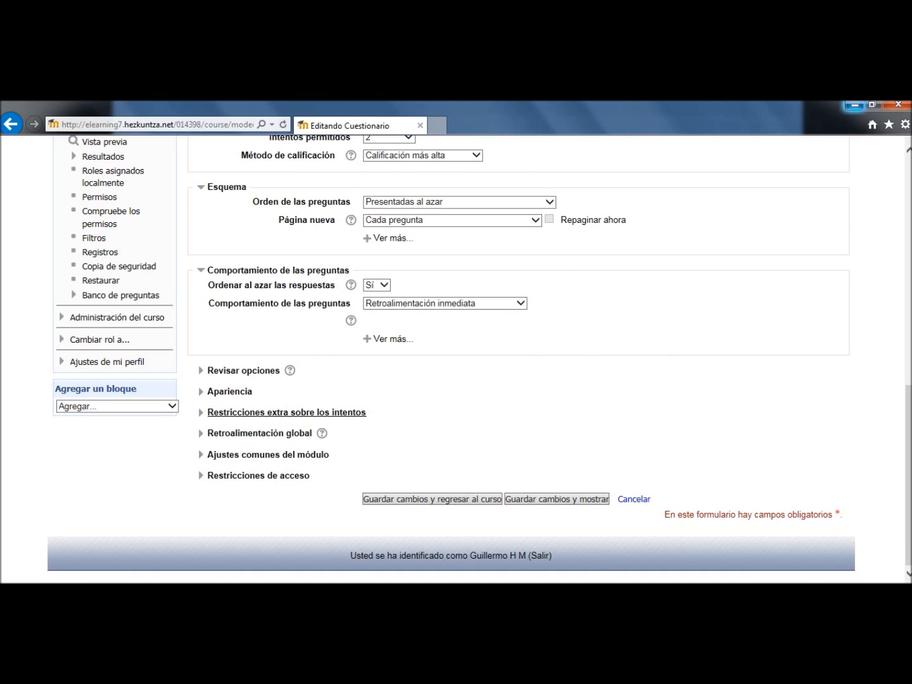
# Step: Expand Retroalimentación global and enter the comment "El resultado ha sido excelente" for the 100% grade limit
pyautogui.click(260, 434)
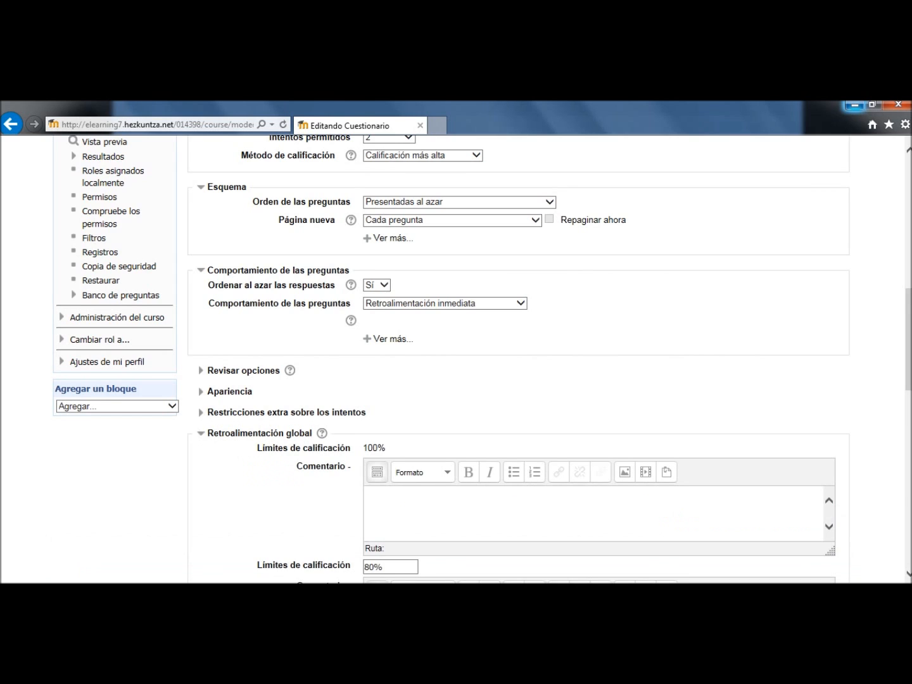
pyautogui.scroll(-3, 259, 434)
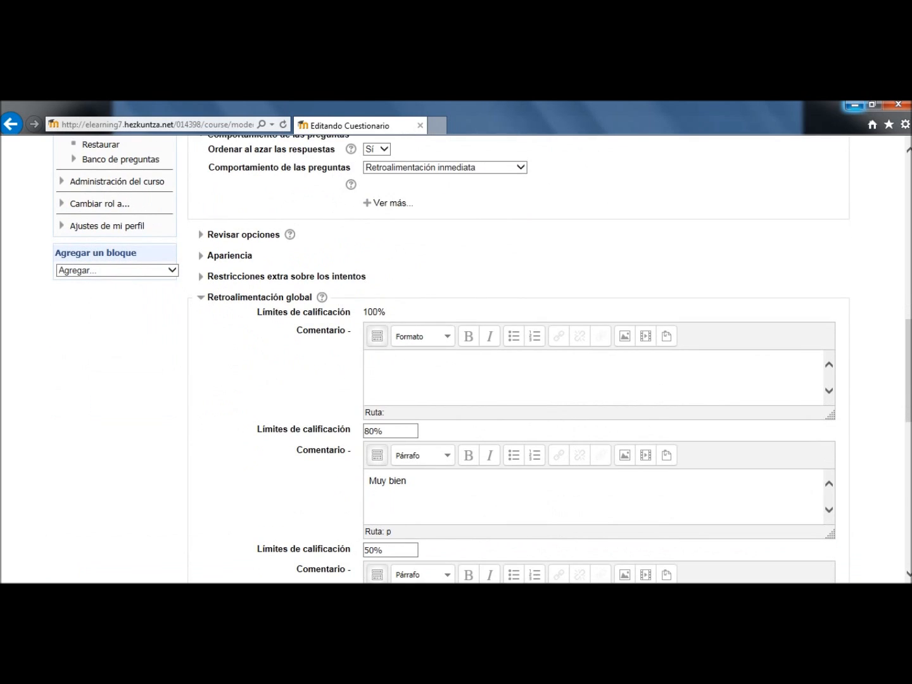
pyautogui.scroll(-1, 456, 355)
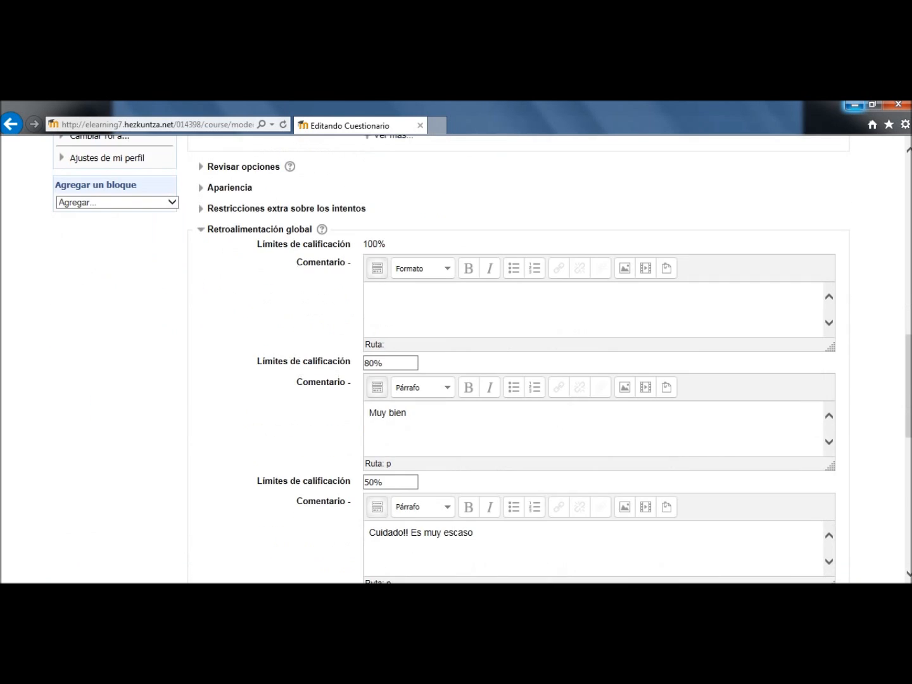
pyautogui.scroll(-1, 482, 359)
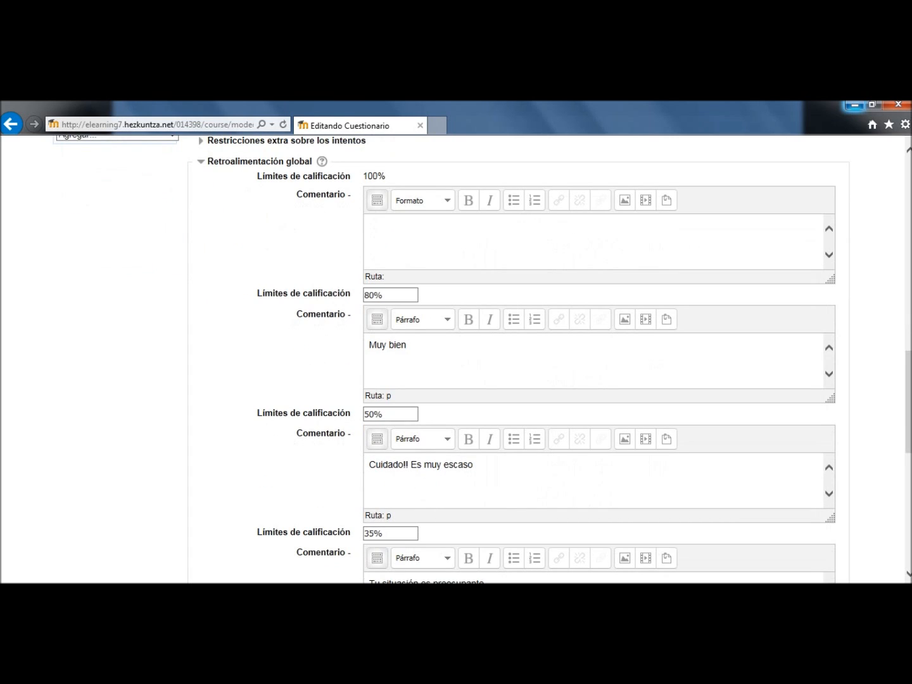
pyautogui.scroll(-2, 482, 358)
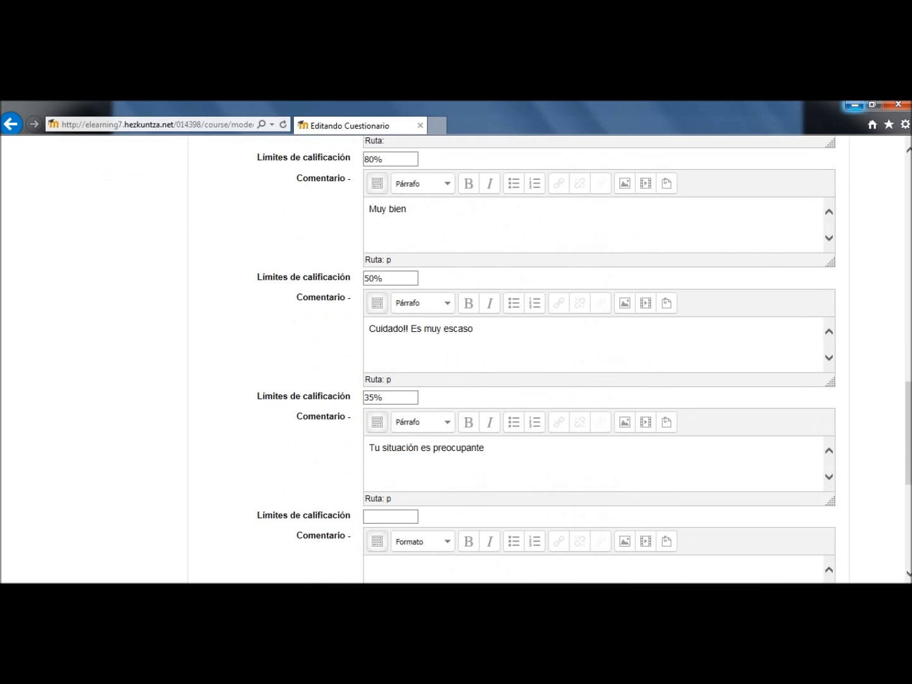
pyautogui.scroll(4, 482, 358)
pyautogui.scroll(-1, 481, 359)
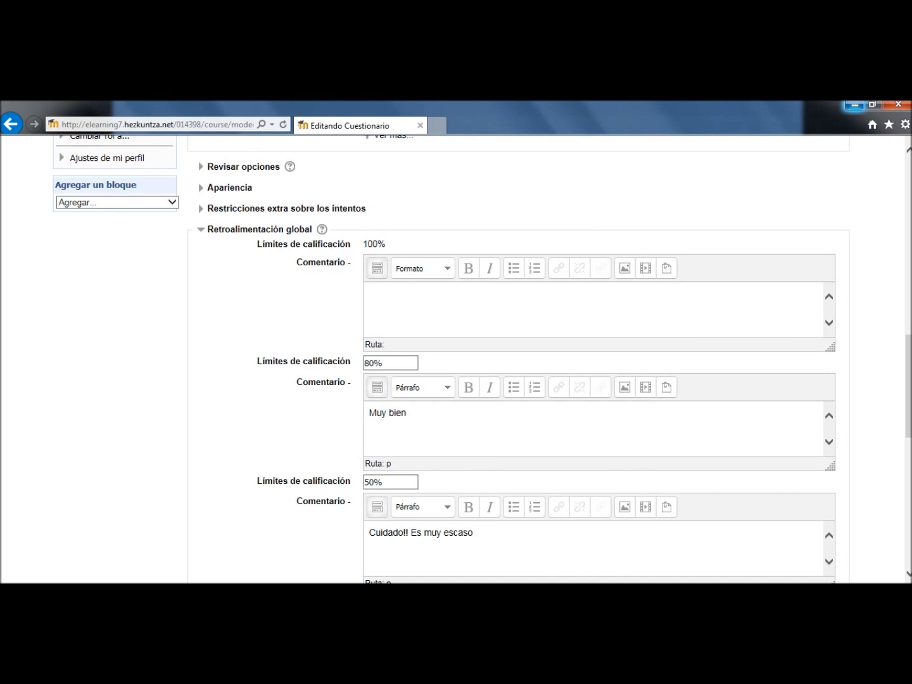
pyautogui.write('El resulta do ha si')
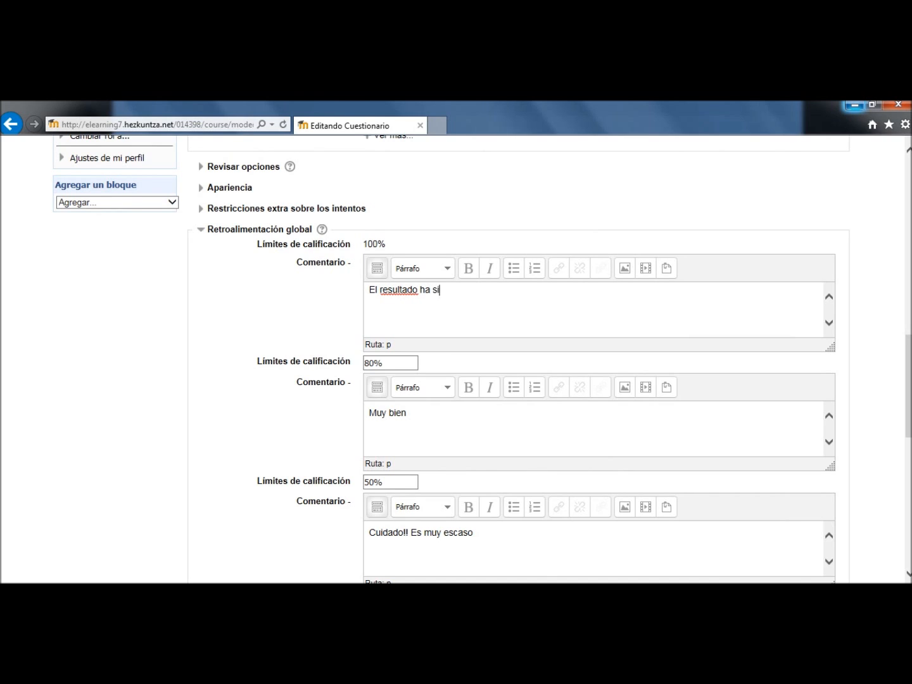
pyautogui.write('do excelente')
# Step: Review the remaining feedback fields and Ajustes comunes del módulo, and save the questionnaire changes, returning to the course
pyautogui.scroll(-1, 456, 355)
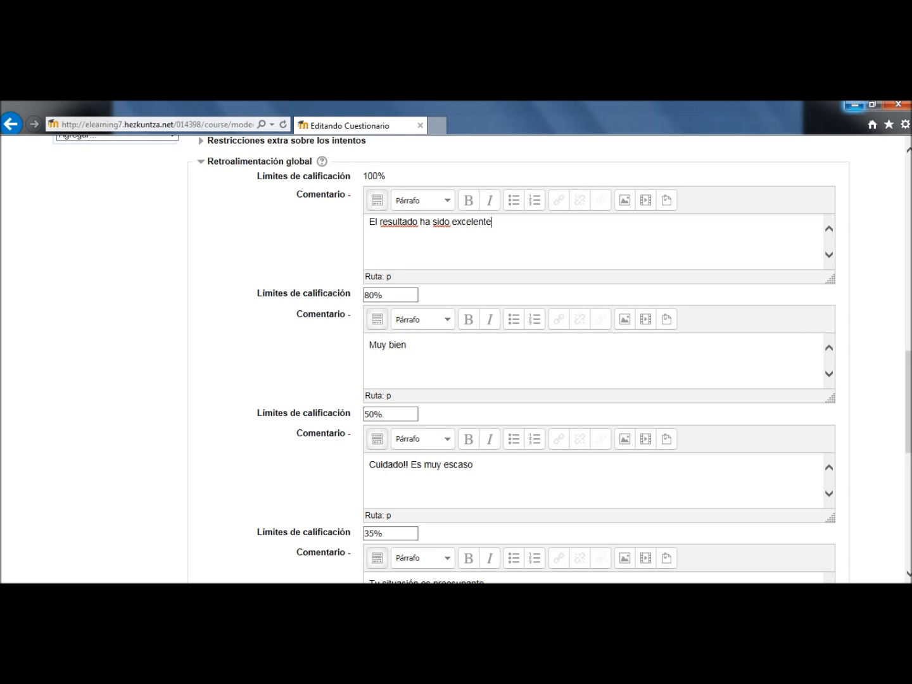
pyautogui.scroll(-1, 550, 359)
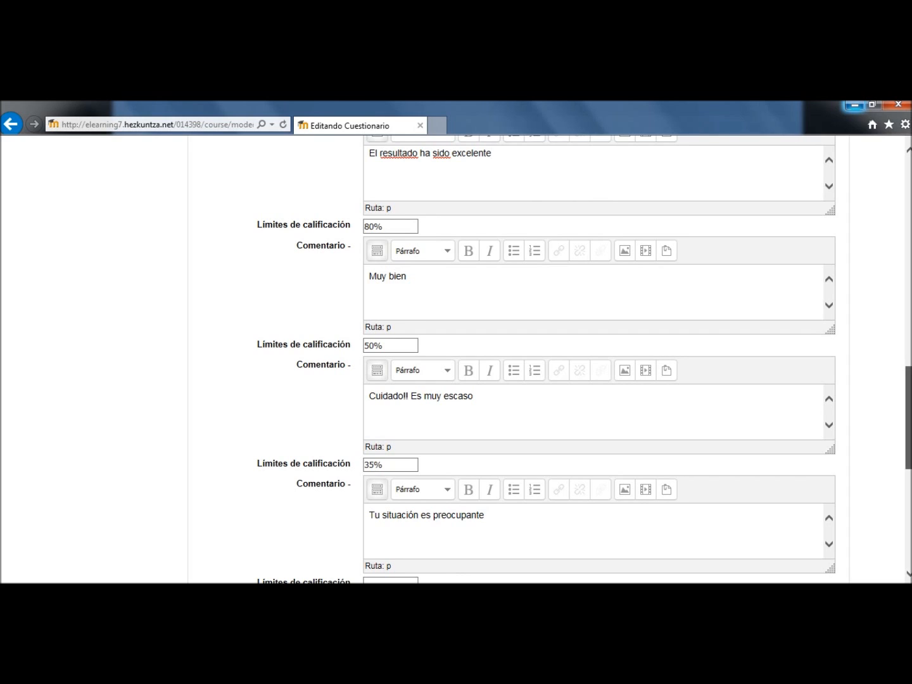
pyautogui.scroll(-3, 584, 361)
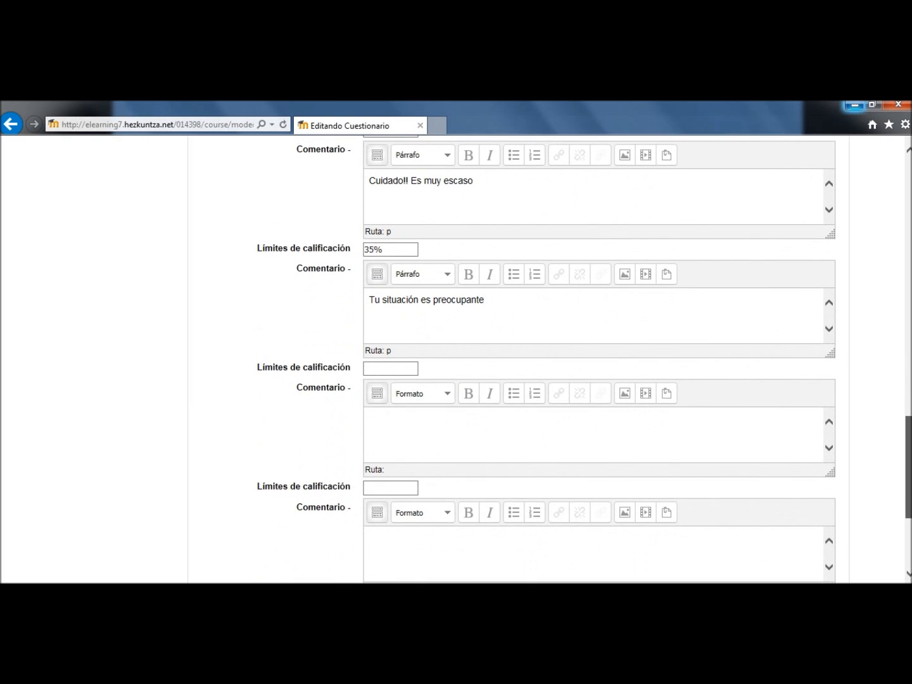
pyautogui.scroll(-1, 457, 359)
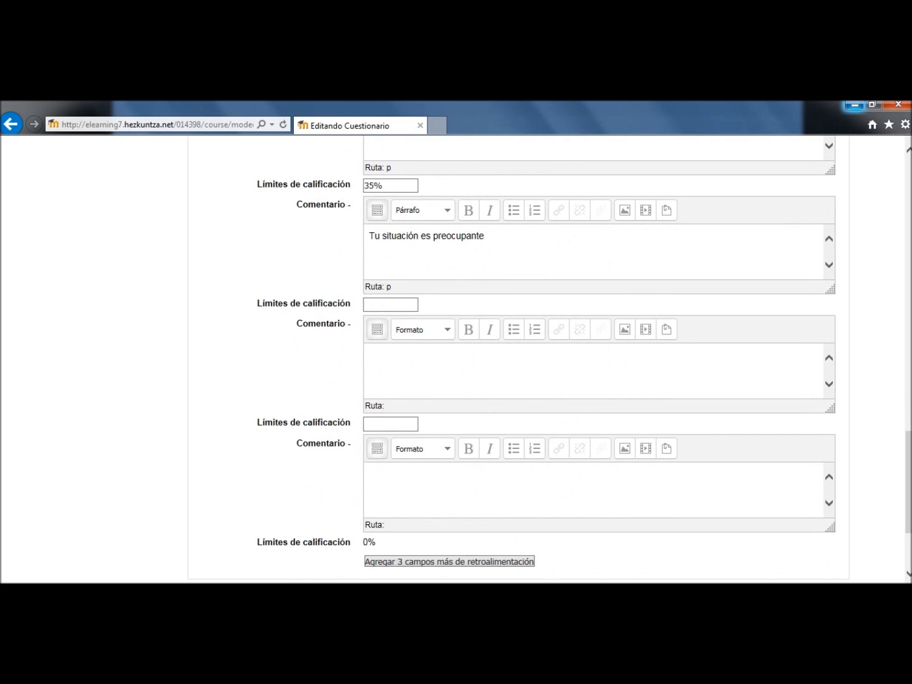
pyautogui.scroll(-2, 456, 360)
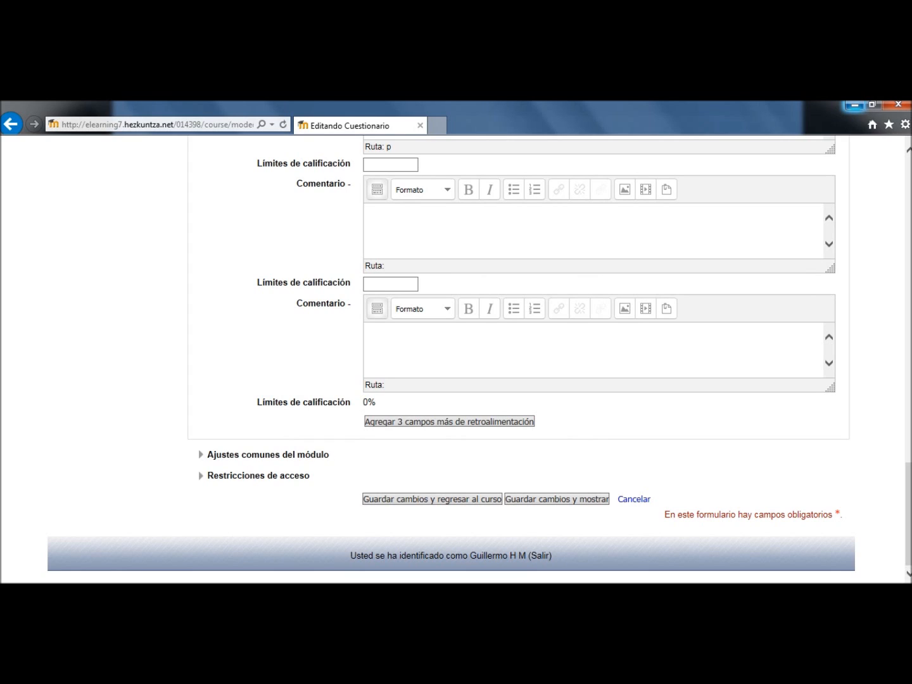
pyautogui.click(268, 454)
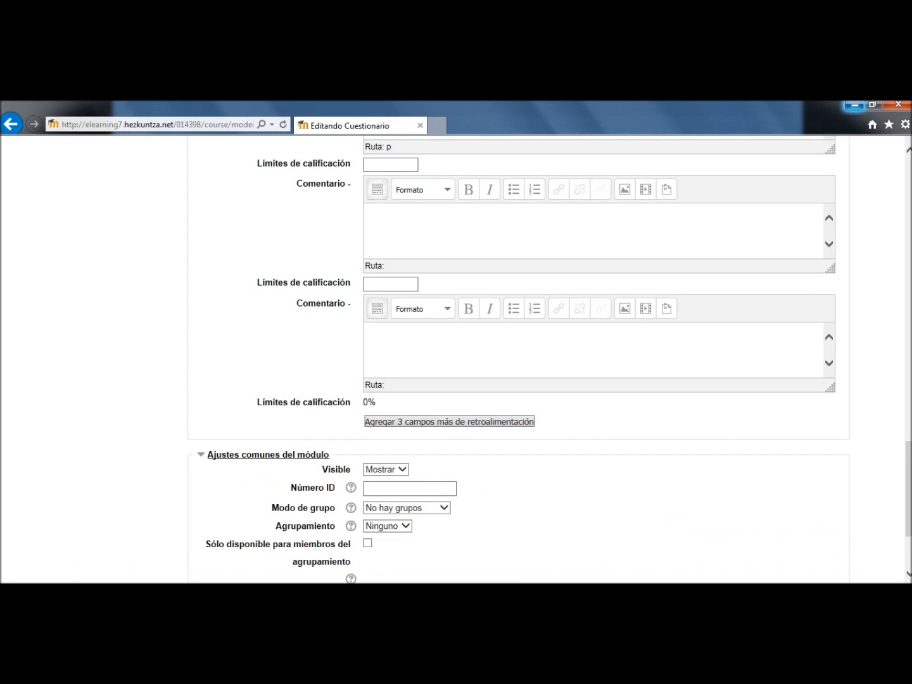
pyautogui.scroll(-3, 457, 355)
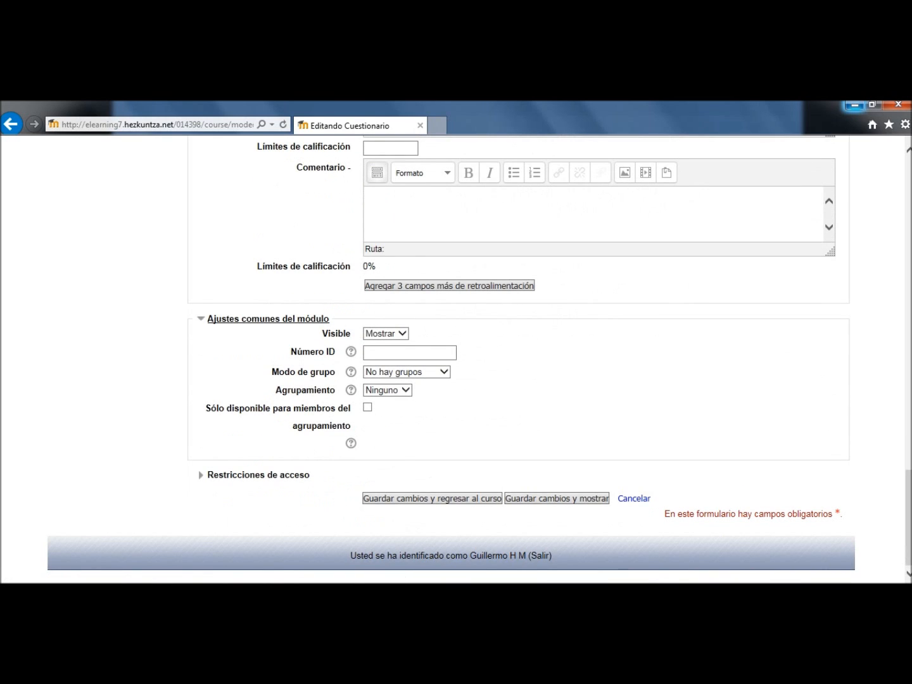
pyautogui.click(268, 318)
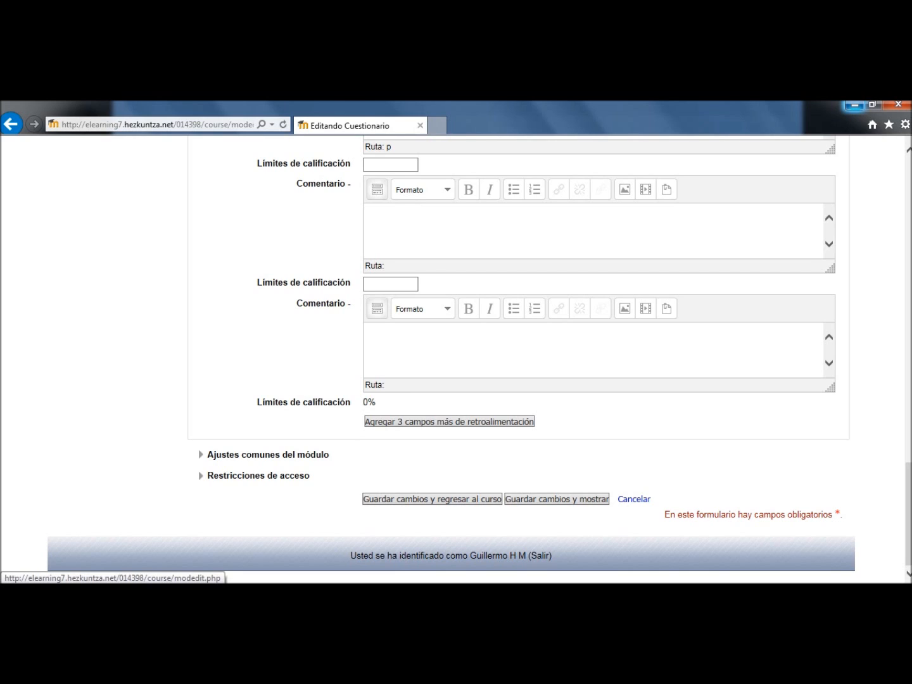
pyautogui.click(431, 499)
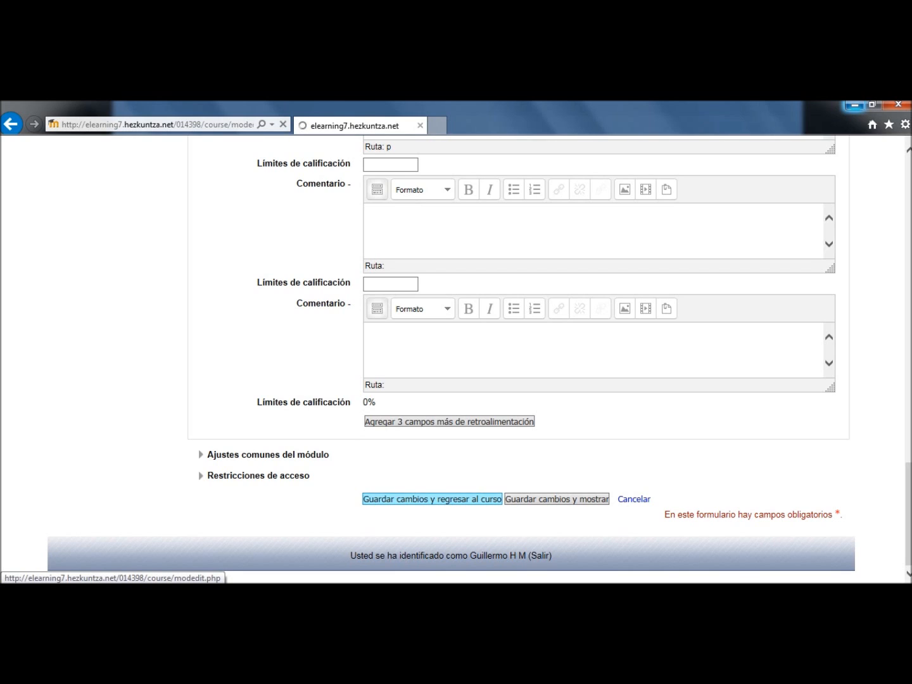